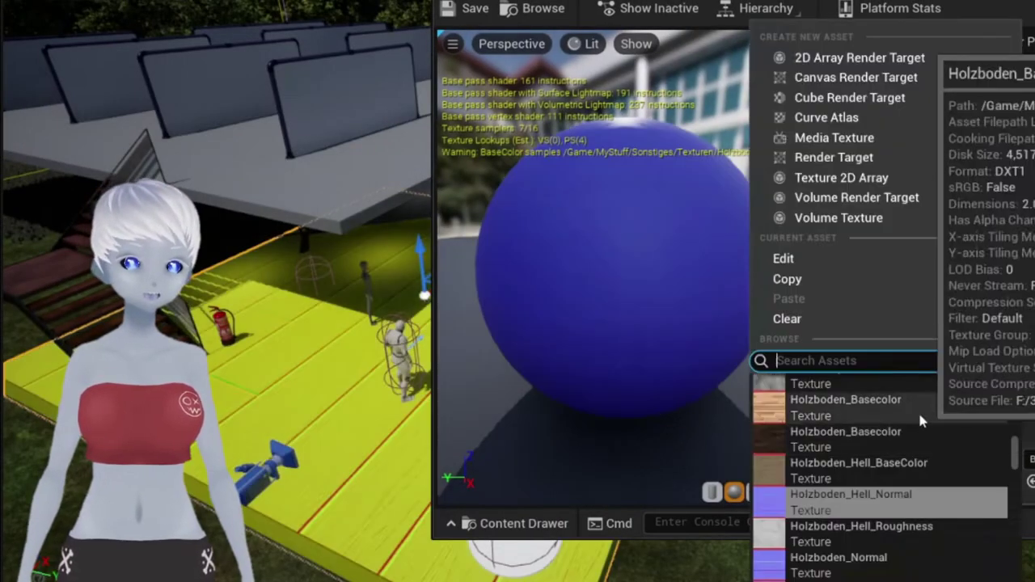
Assign the Holzboden_Basecolor texture in the floor's material instance and enable its Tiling parameter.
{"action": "left_click", "coordinate": [918, 410]}
{"action": "left_click", "coordinate": [1029, 173]}
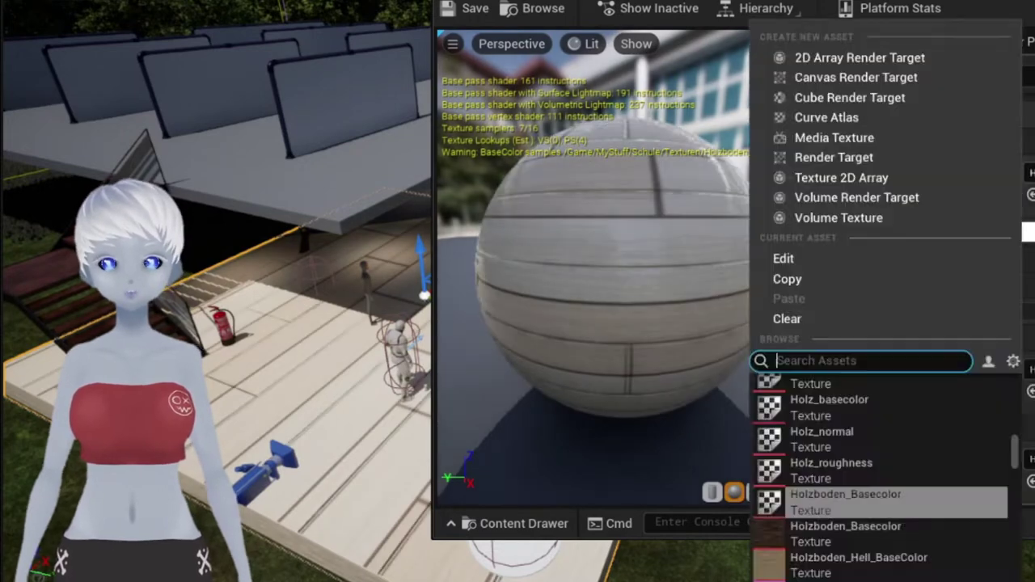
{"action": "left_click", "coordinate": [857, 498]}
{"action": "scroll", "coordinate": [859, 477], "scroll_direction": "down", "scroll_amount": 3}
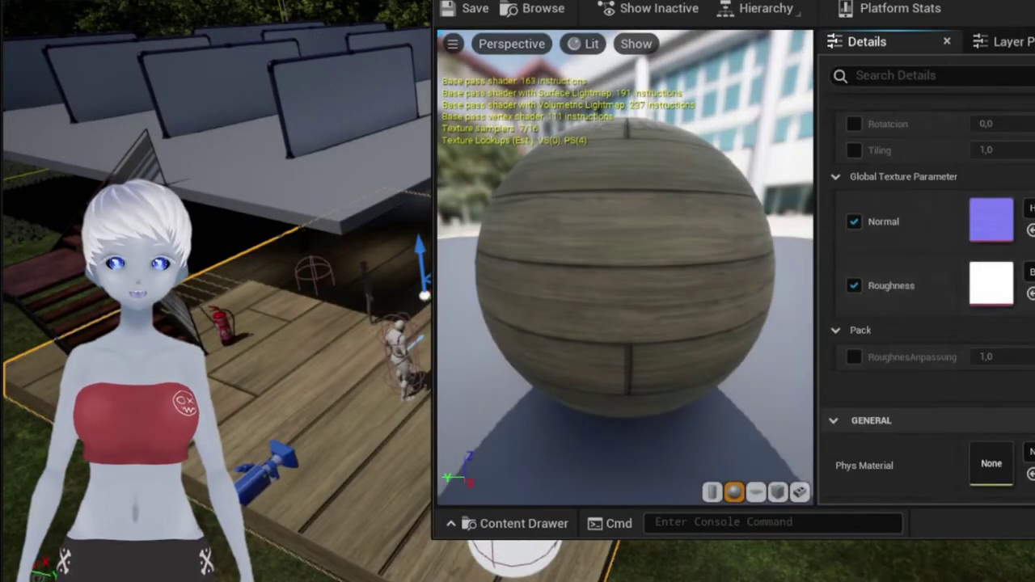
{"action": "left_click", "coordinate": [853, 150]}
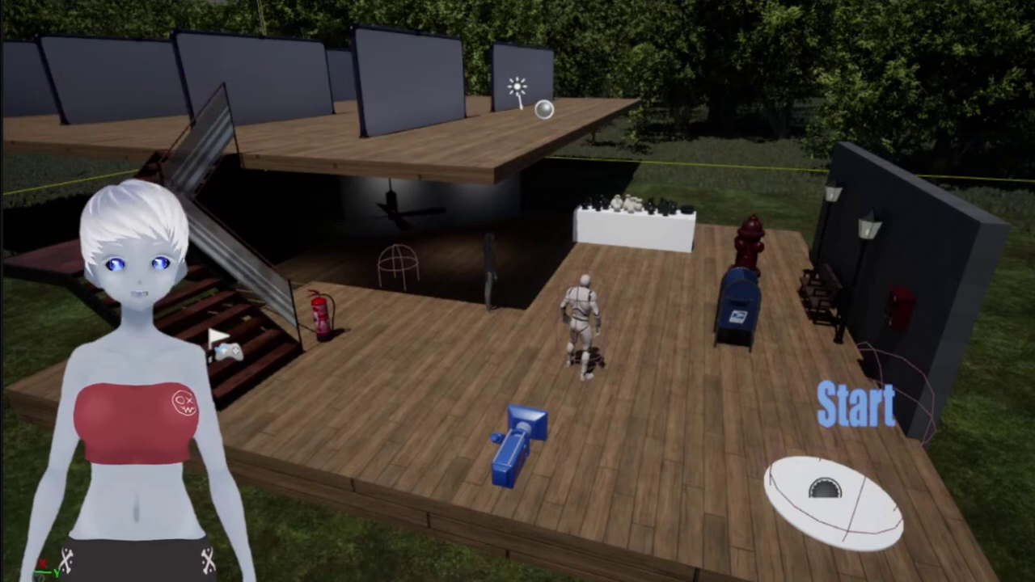
{"action": "key", "text": "ctrl+a"}
{"action": "key", "text": "f"}
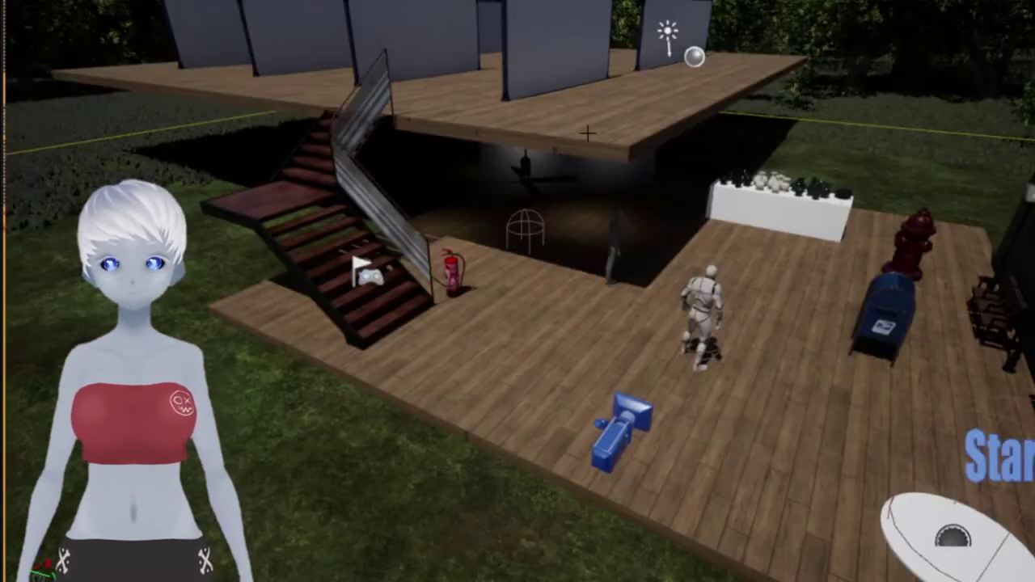
{"action": "left_click", "coordinate": [339, 32]}
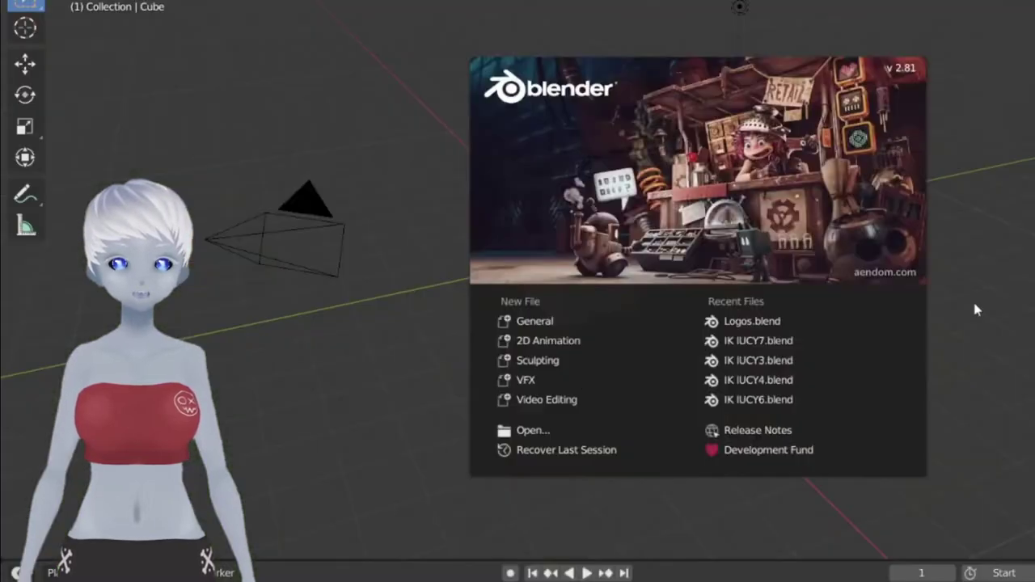
In Blender, select the default cube and adjust its Y scale to shape a long, thin bar.
{"action": "left_click", "coordinate": [597, 257]}
{"action": "left_click", "coordinate": [557, 264]}
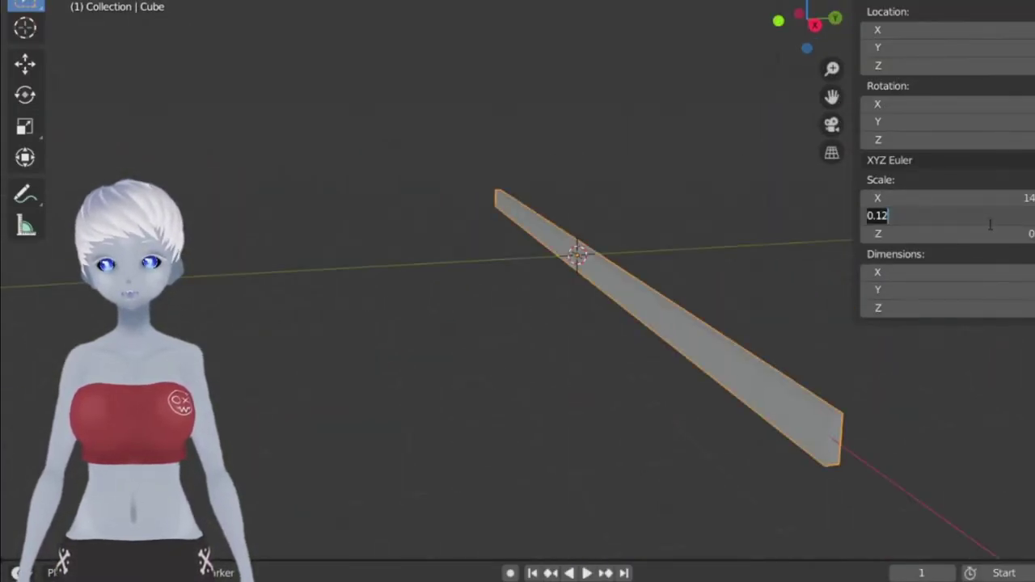
{"action": "key", "text": "Return"}
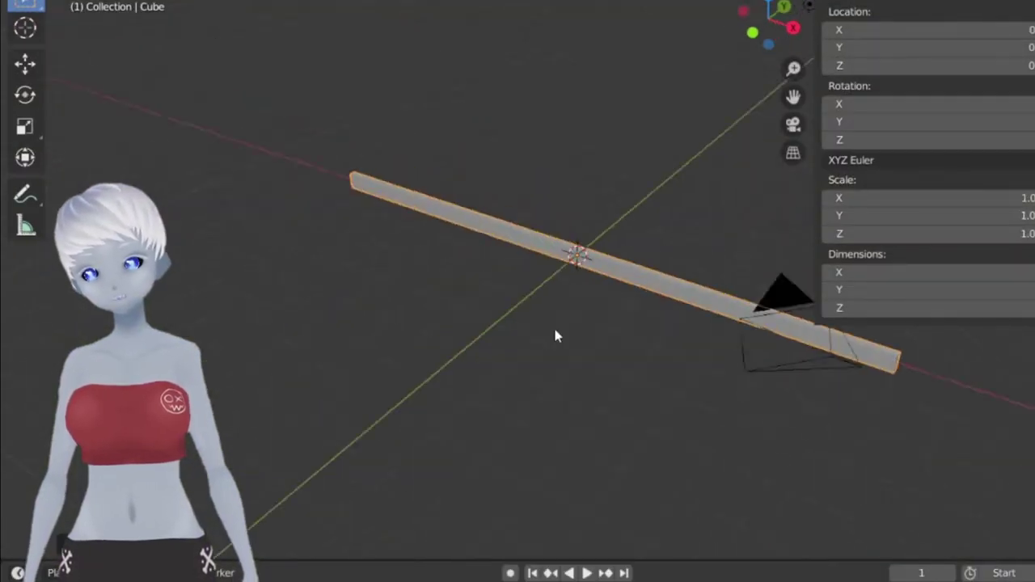
Position a perpendicular copy of the bar across the end of the original bar with the Move tool.
{"action": "middle_click_drag", "start_coordinate": [555, 336], "coordinate": [640, 241]}
{"action": "key", "text": "shift+space"}
{"action": "key", "text": "g"}
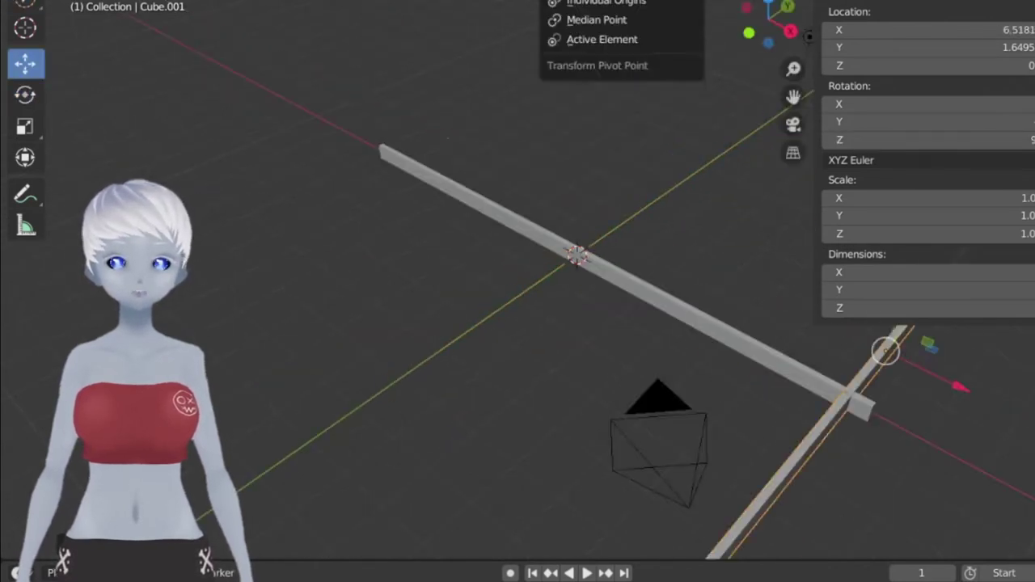
{"action": "right_click", "coordinate": [841, 446]}
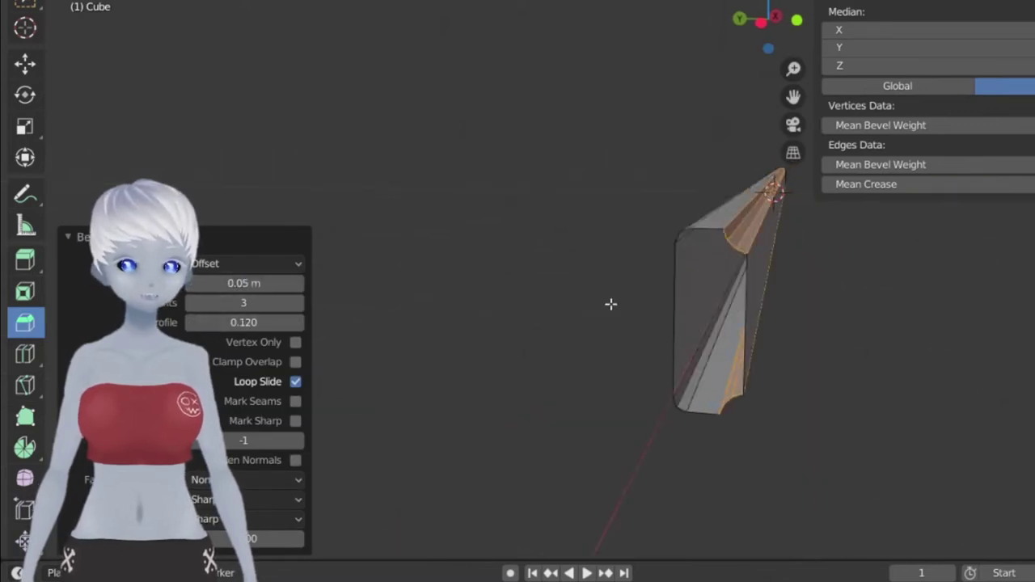
Open the edge commands for the long edge below the original bar's concave bevel.
{"action": "middle_click_drag", "start_coordinate": [610, 304], "coordinate": [480, 180]}
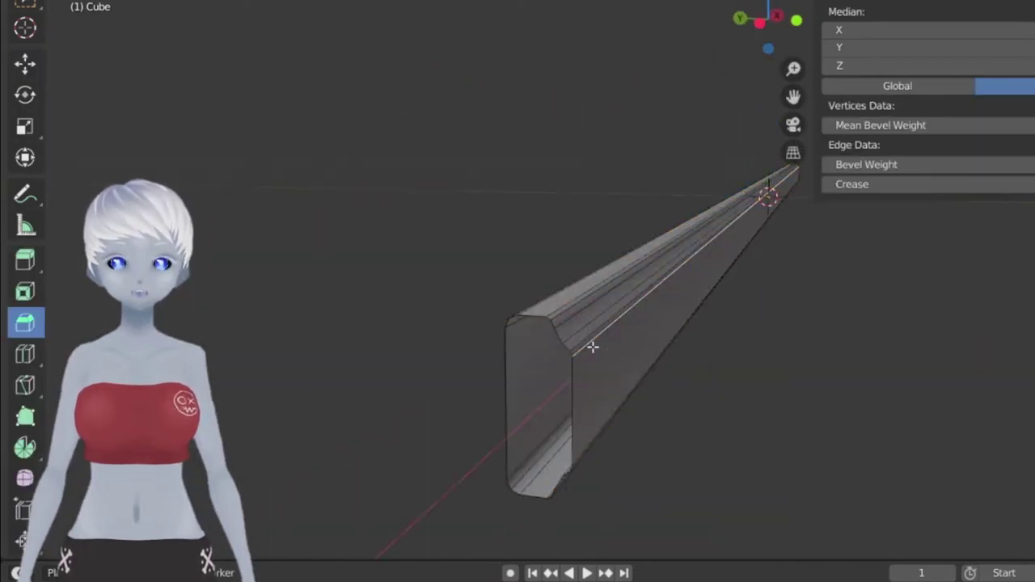
{"action": "right_click", "coordinate": [589, 348]}
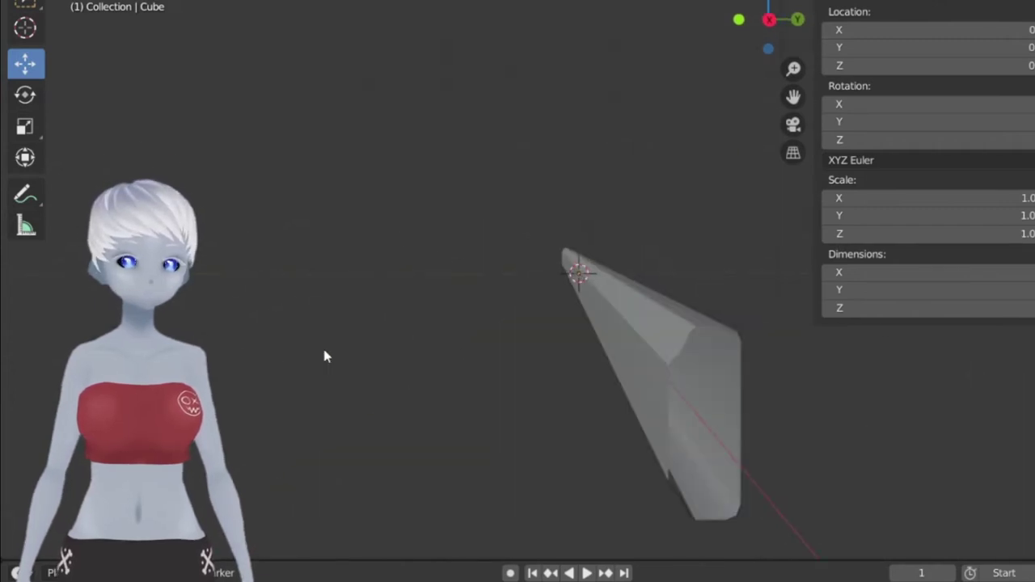
Scale the long bar's selected UV strips in edit mode with the Scale tool.
{"action": "key", "text": "Tab"}
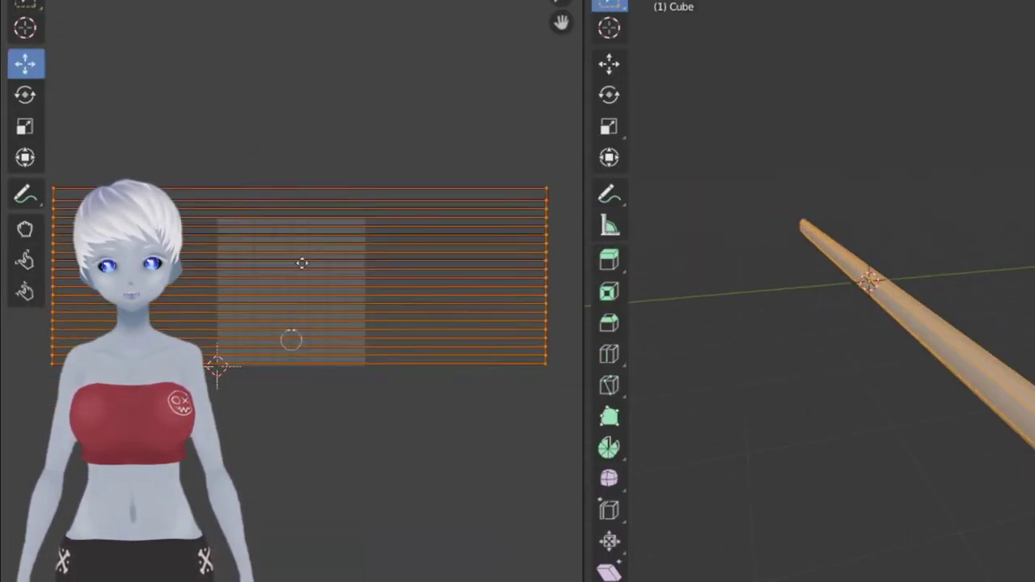
{"action": "key", "text": "shift+space"}
{"action": "key", "text": "s"}
{"action": "left_click_drag", "start_coordinate": [302, 263], "coordinate": [321, 270]}
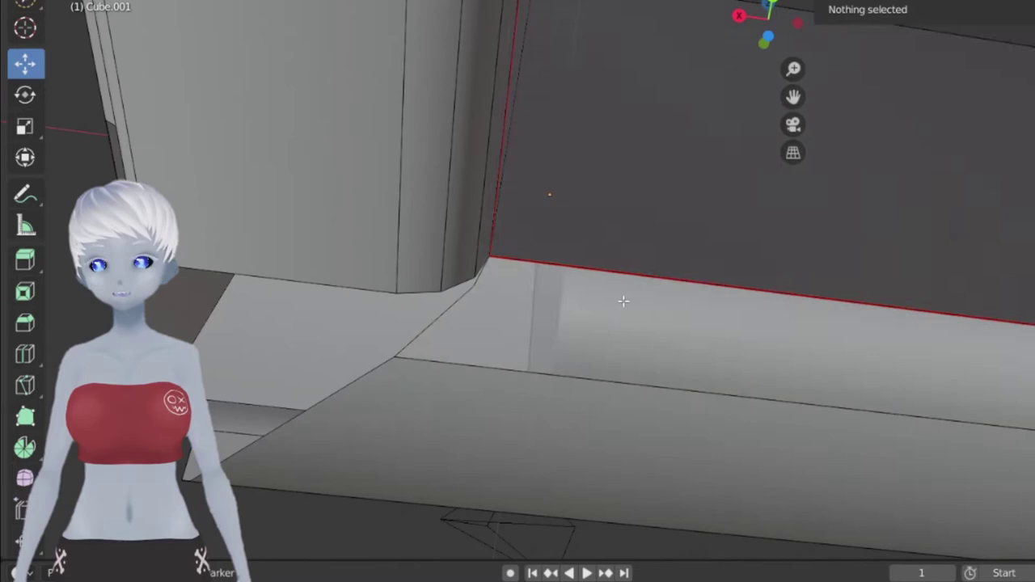
Select the seam edge near the corner piece's joint, clear the vertex selection, and activate Bevel for the mitre edges.
{"action": "left_click", "coordinate": [512, 264]}
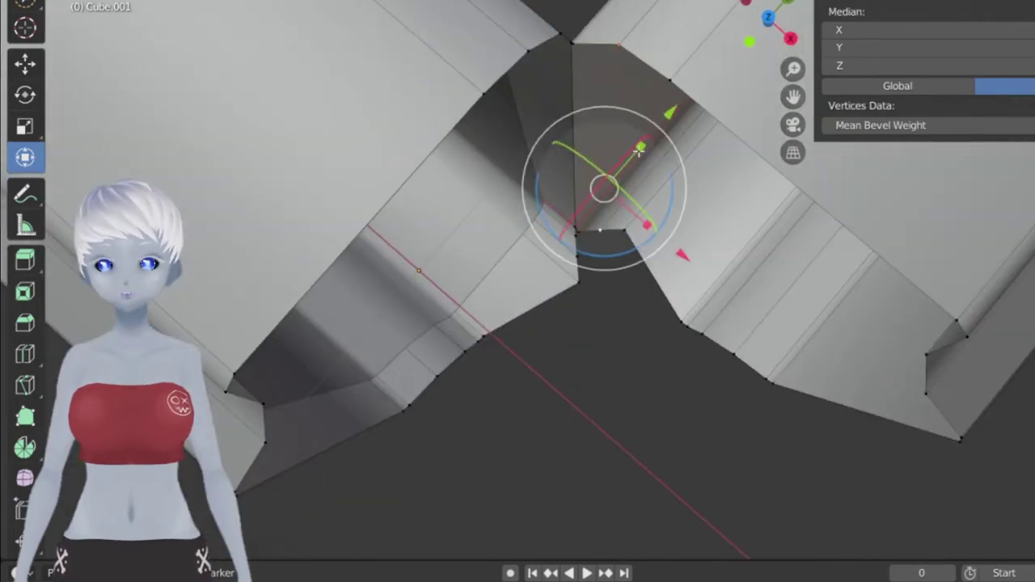
{"action": "key", "text": "alt+a"}
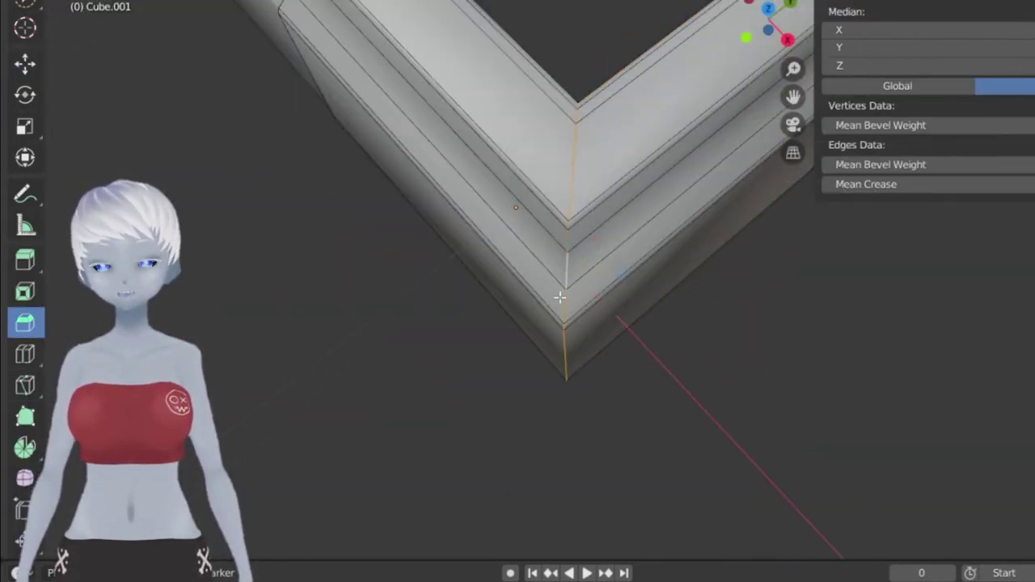
{"action": "left_click", "coordinate": [25, 324]}
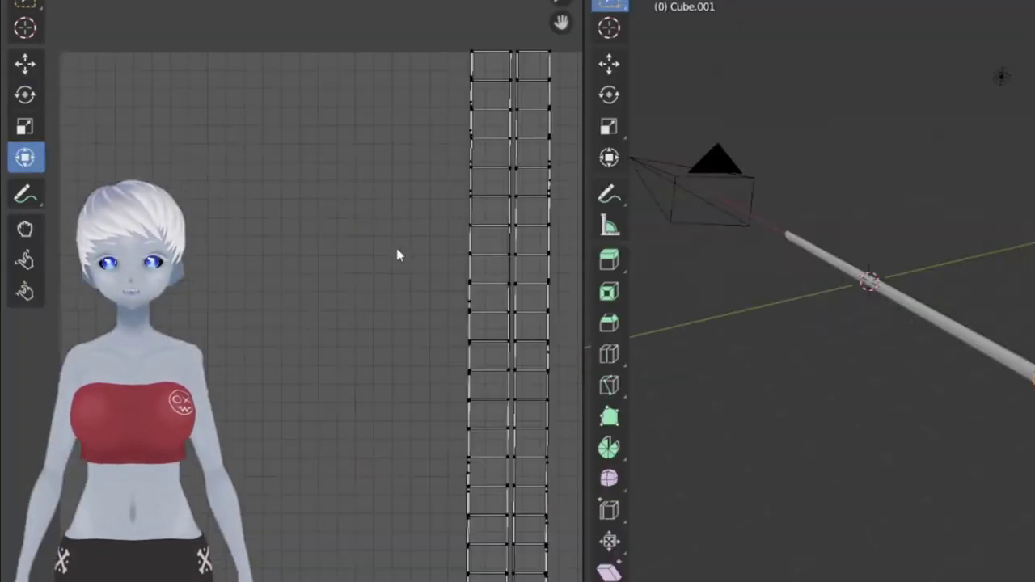
Try to straighten the corner piece's distorted UV rows with Align Y and its columns with Align X.
{"action": "left_click", "coordinate": [763, 412]}
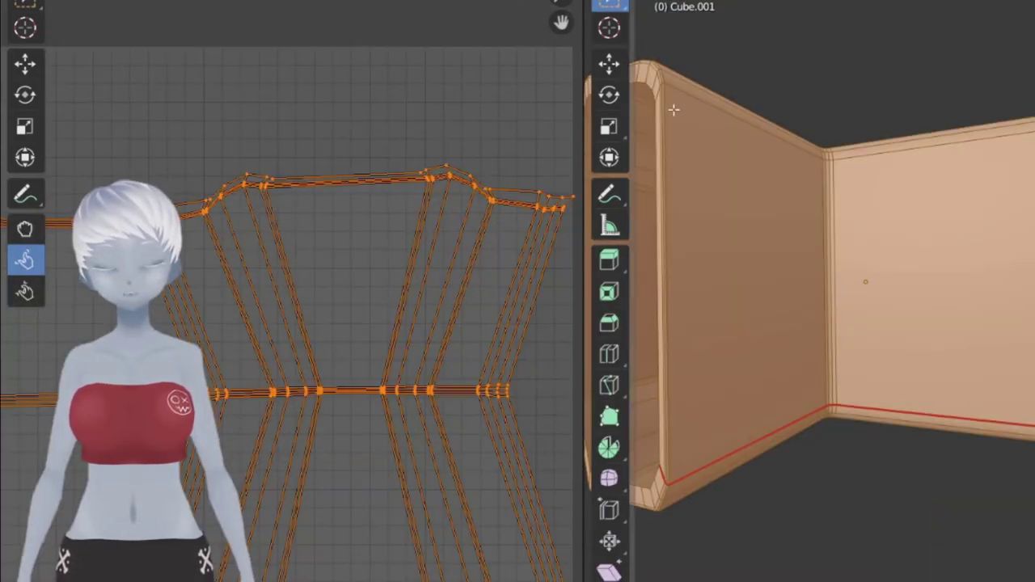
{"action": "right_click", "coordinate": [250, 162]}
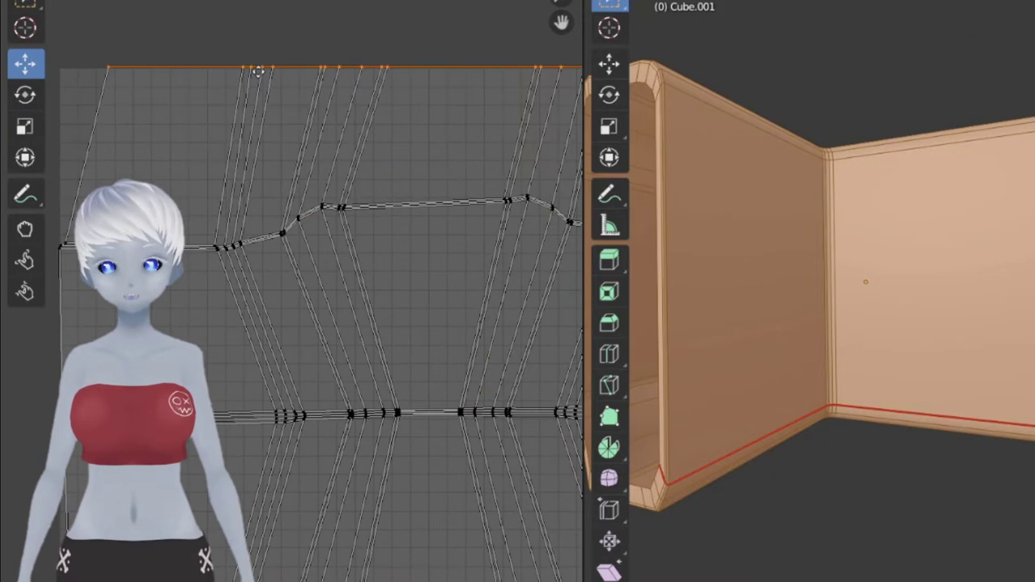
{"action": "right_click", "coordinate": [323, 99]}
{"action": "left_click", "coordinate": [323, 99]}
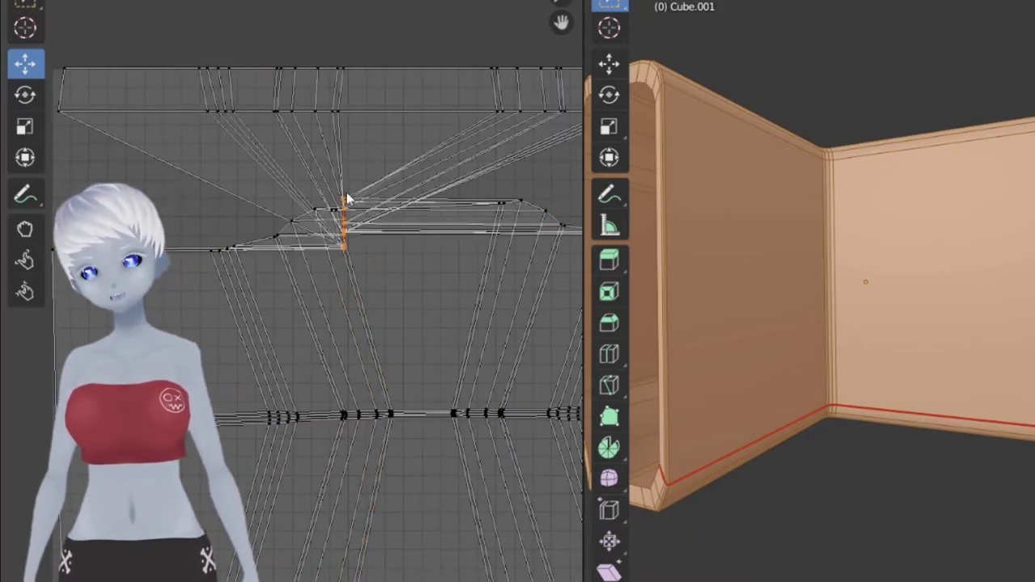
{"action": "right_click", "coordinate": [339, 206]}
{"action": "left_click", "coordinate": [338, 210]}
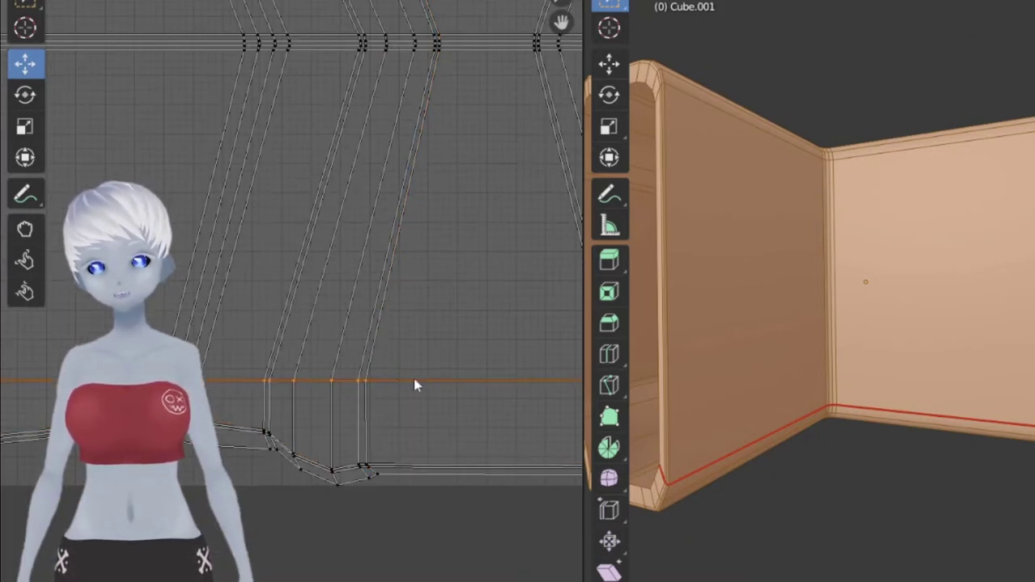
{"action": "right_click", "coordinate": [386, 465]}
{"action": "left_click", "coordinate": [386, 466]}
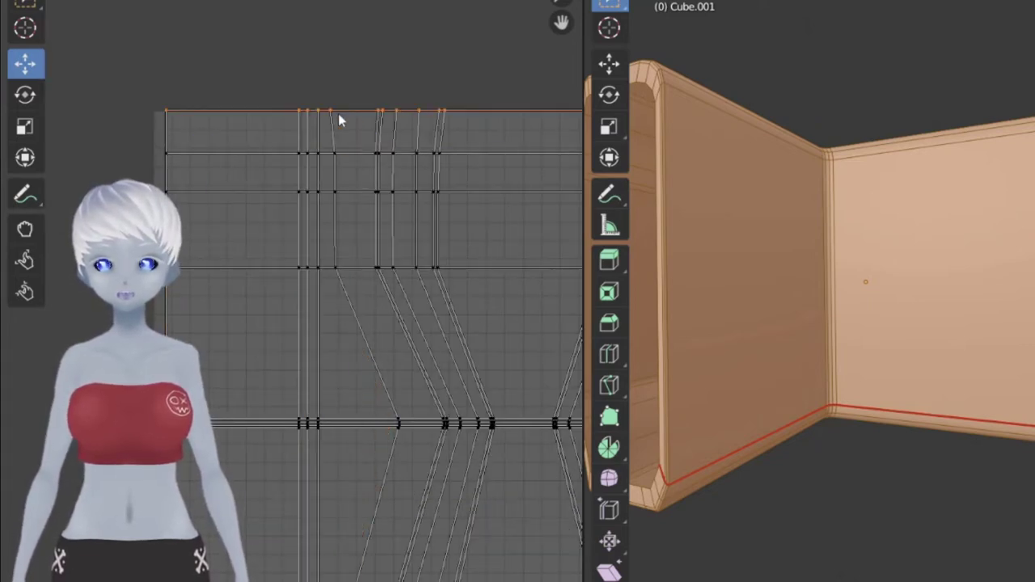
{"action": "left_click", "coordinate": [363, 156]}
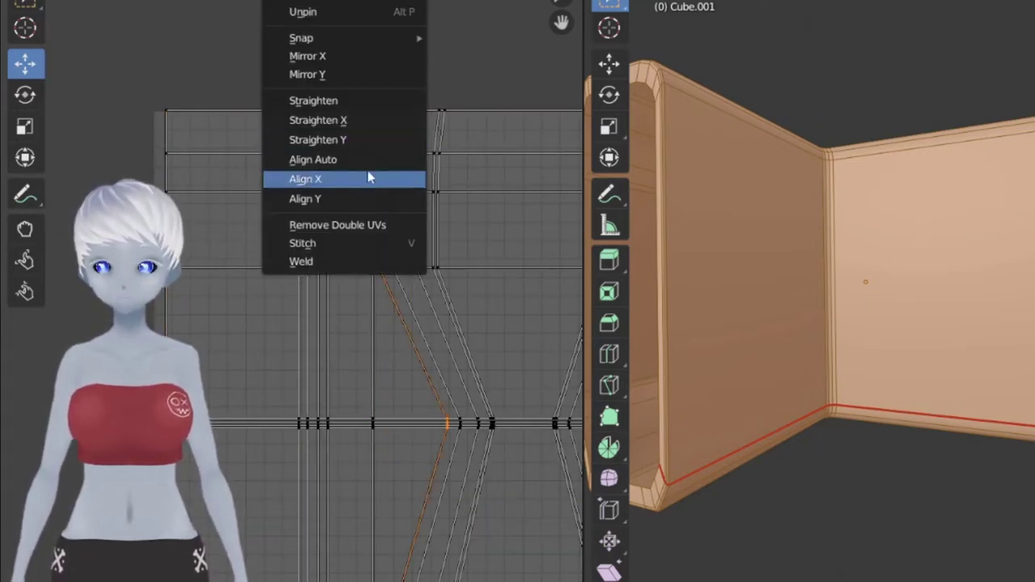
{"action": "left_click", "coordinate": [358, 176]}
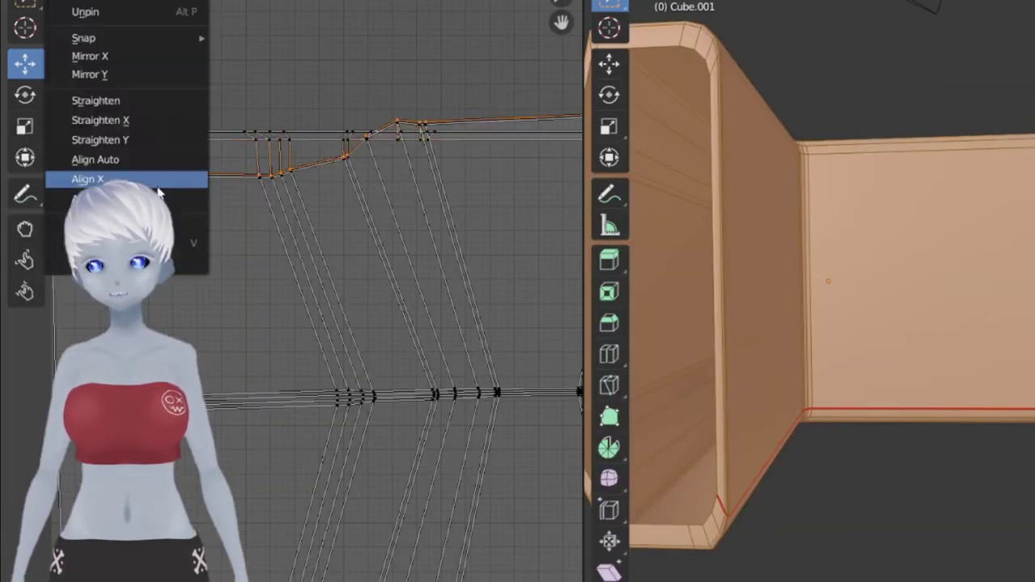
Straighten the corner piece's unwrapped UVs into a rectangular grid using Align X and Align Y.
{"action": "left_click", "coordinate": [104, 178]}
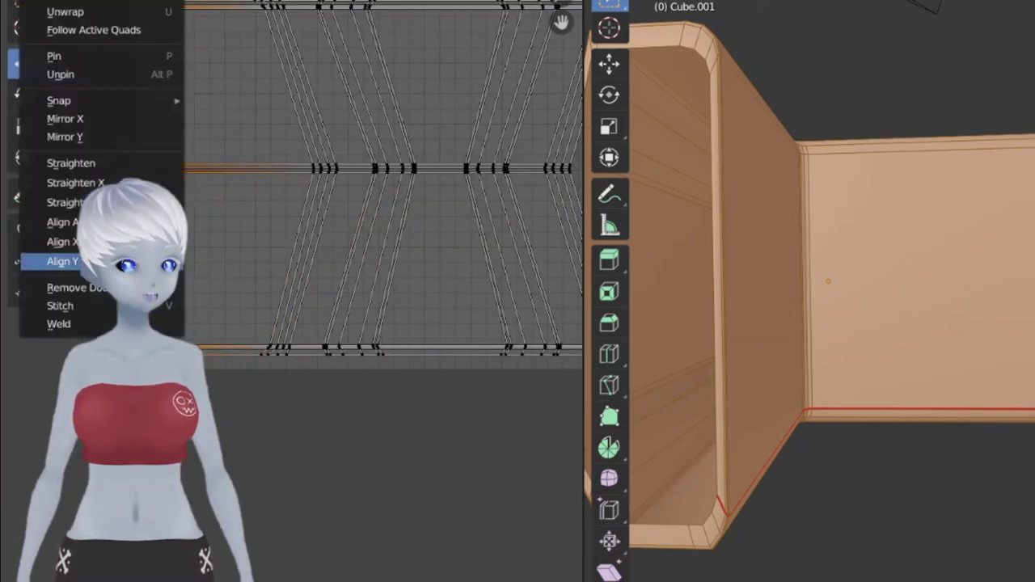
{"action": "left_click", "coordinate": [57, 259]}
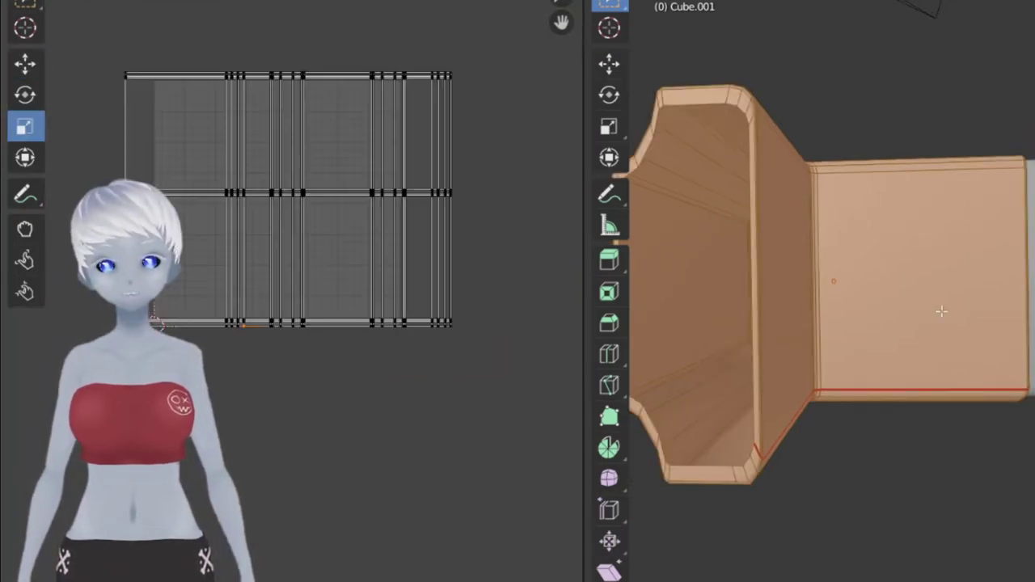
Examine the checker texture on the corner piece in object mode for distortion.
{"action": "key", "text": "Tab"}
{"action": "middle_click_drag", "start_coordinate": [900, 488], "coordinate": [841, 364]}
{"action": "mouse_move", "coordinate": [906, 243]}
{"action": "middle_mouse_down"}
{"action": "mouse_move", "coordinate": [943, 215]}
{"action": "mouse_move", "coordinate": [889, 242]}
{"action": "middle_mouse_up"}
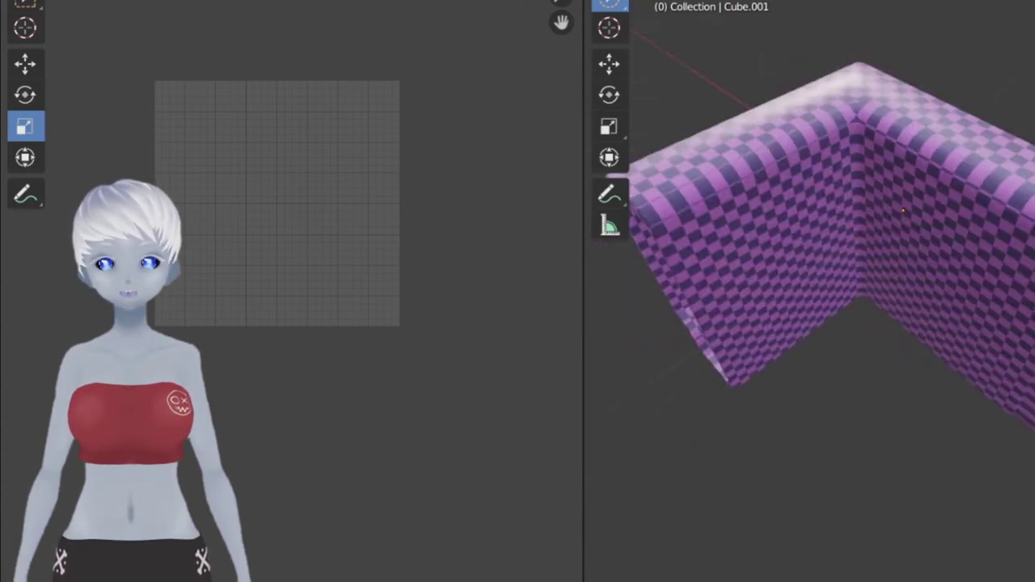
{"action": "middle_click_drag", "start_coordinate": [809, 242], "coordinate": [854, 196]}
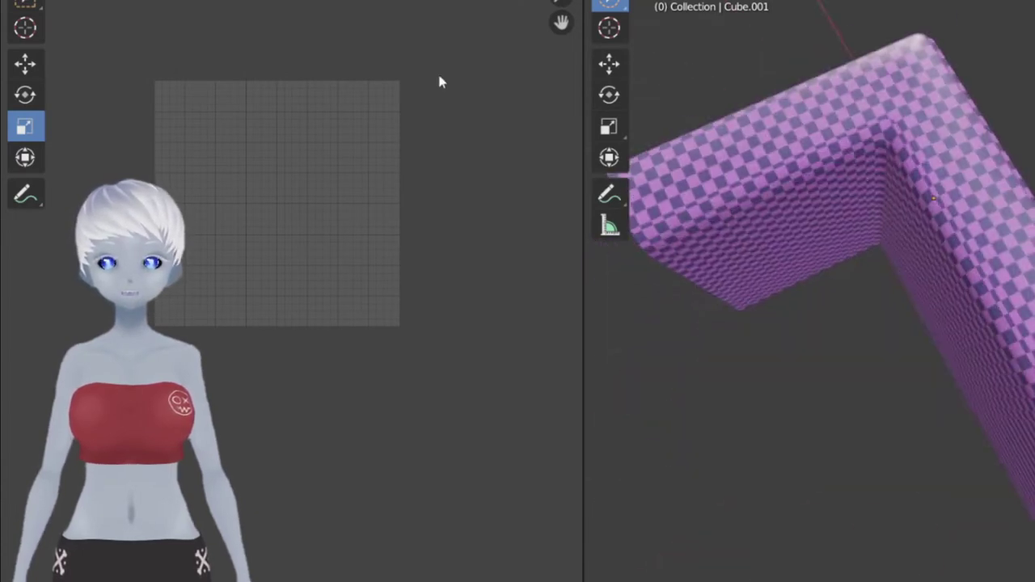
{"action": "scroll", "coordinate": [855, 197], "scroll_direction": "up", "scroll_amount": 3}
Examine the vertices around the corner piece's joint in edit mode, clear the selection, and return to object mode.
{"action": "key", "text": "Tab"}
{"action": "scroll", "coordinate": [321, 174], "scroll_direction": "up", "scroll_amount": 2}
{"action": "scroll", "coordinate": [322, 174], "scroll_direction": "up", "scroll_amount": 1}
{"action": "middle_click_drag", "start_coordinate": [808, 242], "coordinate": [889, 105]}
{"action": "left_click_drag", "start_coordinate": [946, 89], "coordinate": [990, 164]}
{"action": "key", "text": "KP_1"}
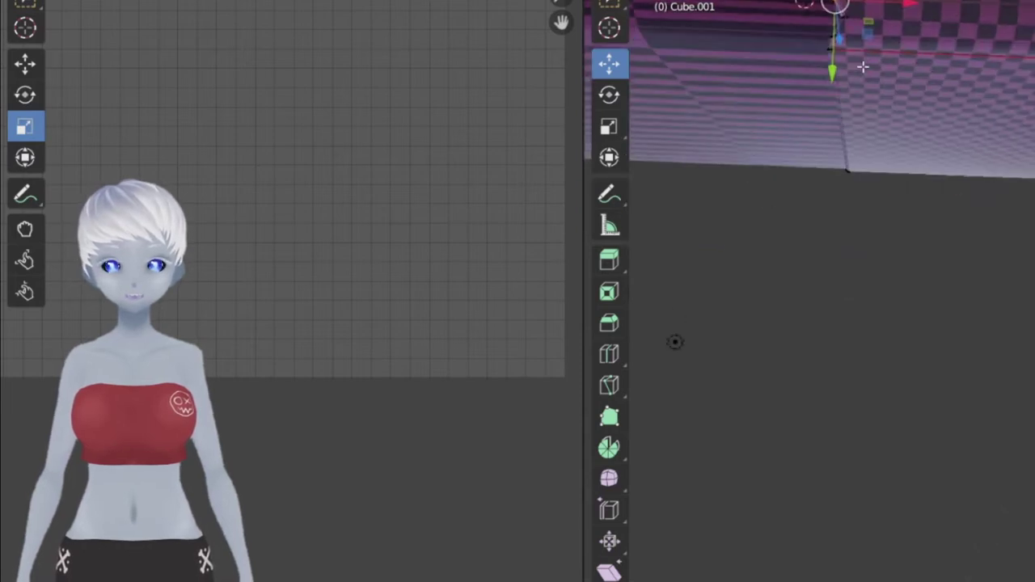
{"action": "middle_click_drag", "start_coordinate": [903, 307], "coordinate": [793, 226]}
{"action": "left_click", "coordinate": [871, 366]}
{"action": "key", "text": "alt+a"}
{"action": "middle_click_drag", "start_coordinate": [613, 131], "coordinate": [889, 137]}
{"action": "key", "text": "Tab"}
{"action": "scroll", "coordinate": [984, 116], "scroll_direction": "down", "scroll_amount": 3}
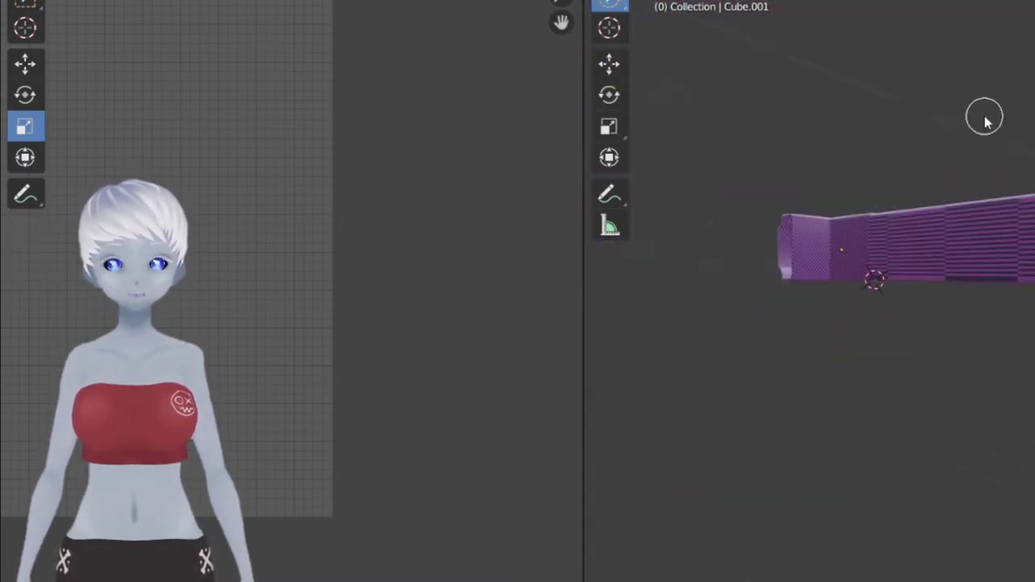
Select the long bar and its entire mesh in edit mode.
{"action": "middle_click_drag", "start_coordinate": [984, 115], "coordinate": [793, 203]}
{"action": "left_click", "coordinate": [792, 203]}
{"action": "key", "text": "Tab"}
{"action": "key", "text": "a"}
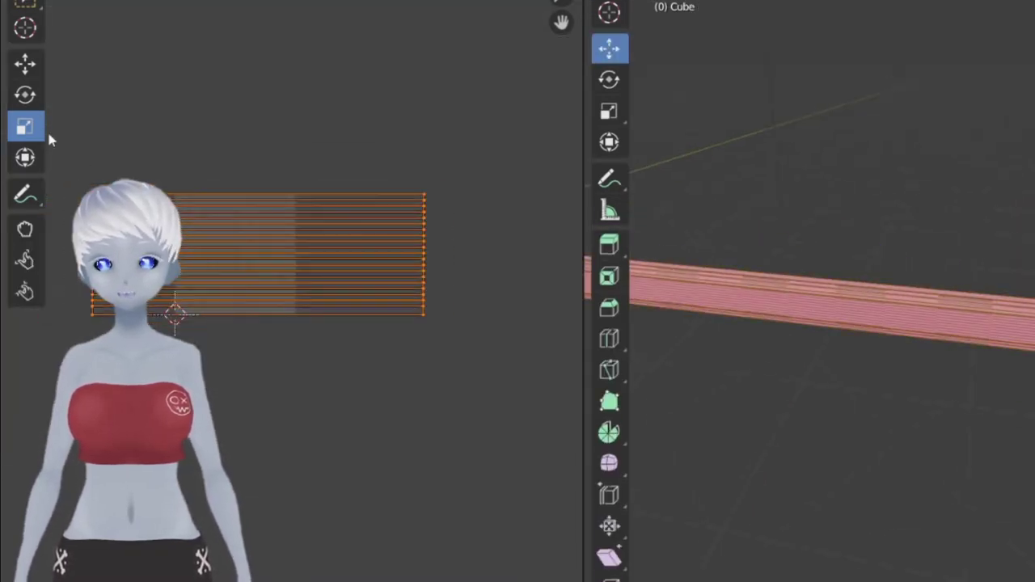
Select all the long bar's UVs and scale them along the Y axis.
{"action": "left_click", "coordinate": [24, 63]}
{"action": "key", "text": "a"}
{"action": "key", "text": "s"}
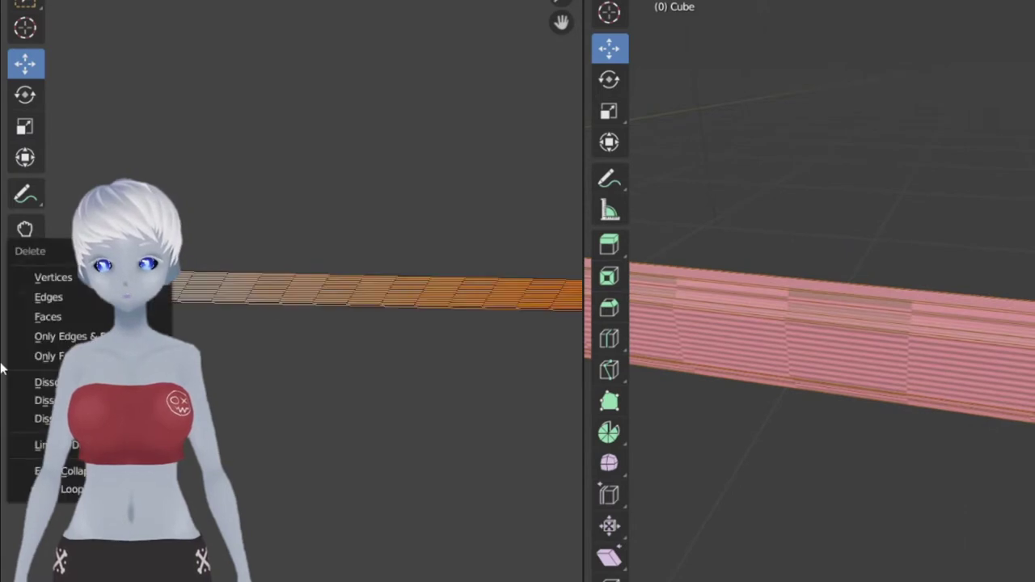
{"action": "key", "text": "s"}
{"action": "key", "text": "y"}
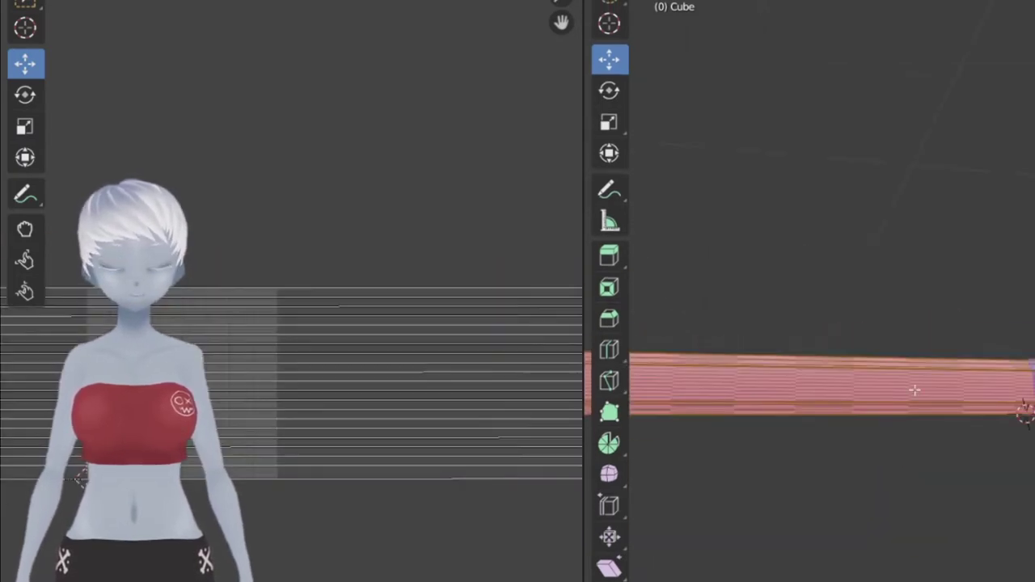
Try to rotate the long bar's UV layout and check the checker texture on it.
{"action": "left_click", "coordinate": [189, 208]}
{"action": "left_click", "coordinate": [24, 95]}
{"action": "left_click_drag", "start_coordinate": [381, 226], "coordinate": [312, 326]}
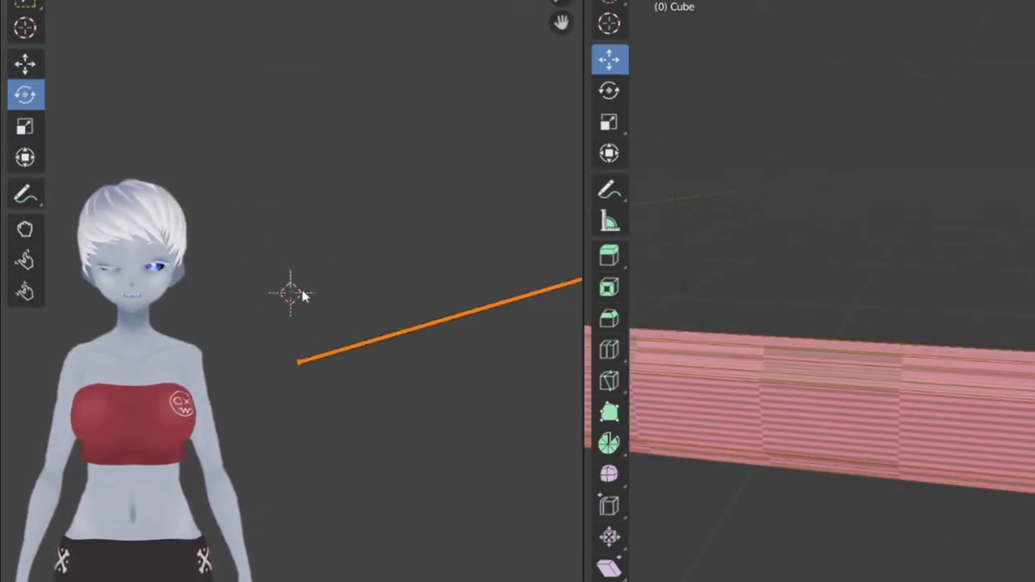
{"action": "middle_click_drag", "start_coordinate": [727, 364], "coordinate": [805, 464]}
{"action": "key", "text": "Tab"}
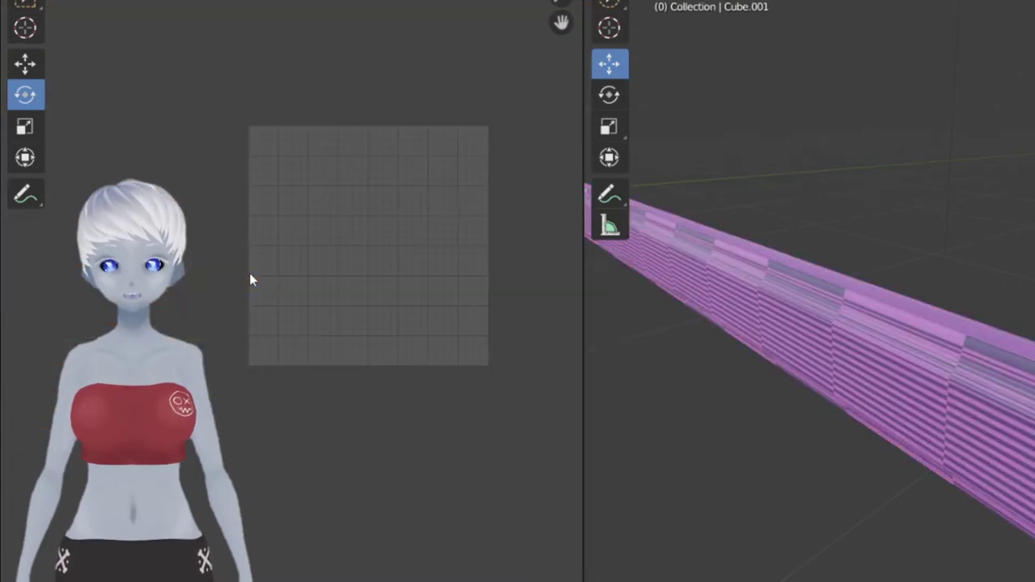
{"action": "key", "text": "Tab"}
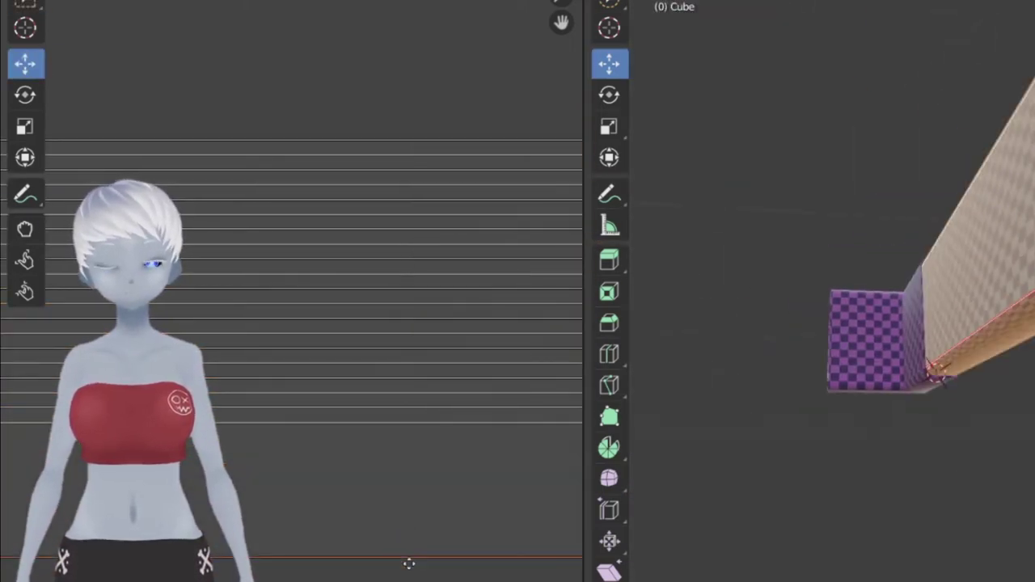
Try to box-select and move the long bar's UV strips closer together in the UV layout.
{"action": "left_click_drag", "start_coordinate": [408, 563], "coordinate": [412, 440]}
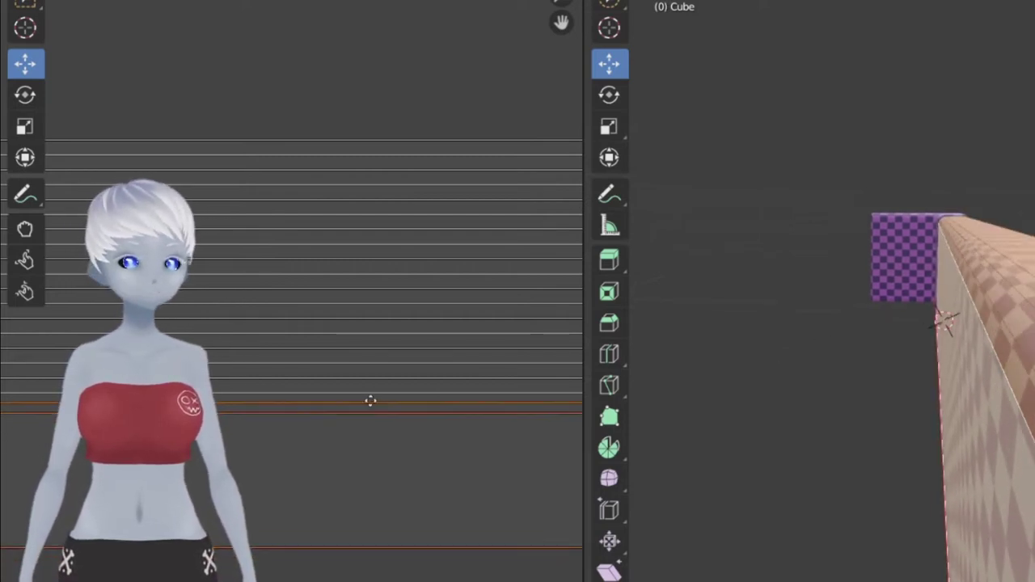
{"action": "left_click_drag", "start_coordinate": [381, 387], "coordinate": [397, 300]}
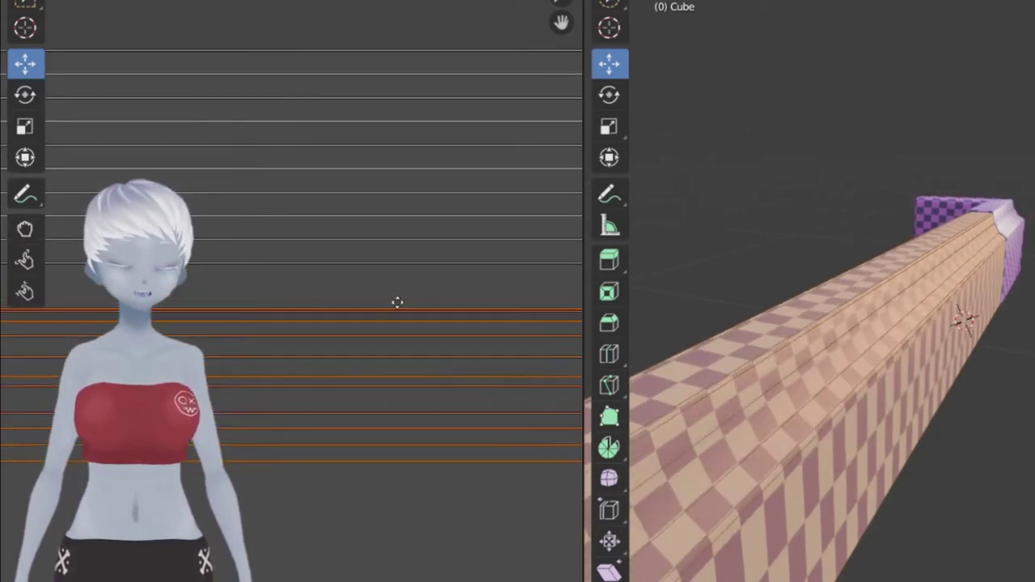
{"action": "key", "text": "KP_1"}
{"action": "left_click_drag", "start_coordinate": [397, 373], "coordinate": [410, 207]}
{"action": "left_click", "coordinate": [24, 4]}
{"action": "left_click", "coordinate": [92, 37]}
{"action": "left_click_drag", "start_coordinate": [354, 340], "coordinate": [495, 305]}
{"action": "left_click_drag", "start_coordinate": [380, 304], "coordinate": [2, 334]}
Undo the recent UV edits on the long bar.
{"action": "key", "text": "ctrl+z"}
{"action": "key", "text": "ctrl+z"}
{"action": "key", "text": "ctrl+z"}
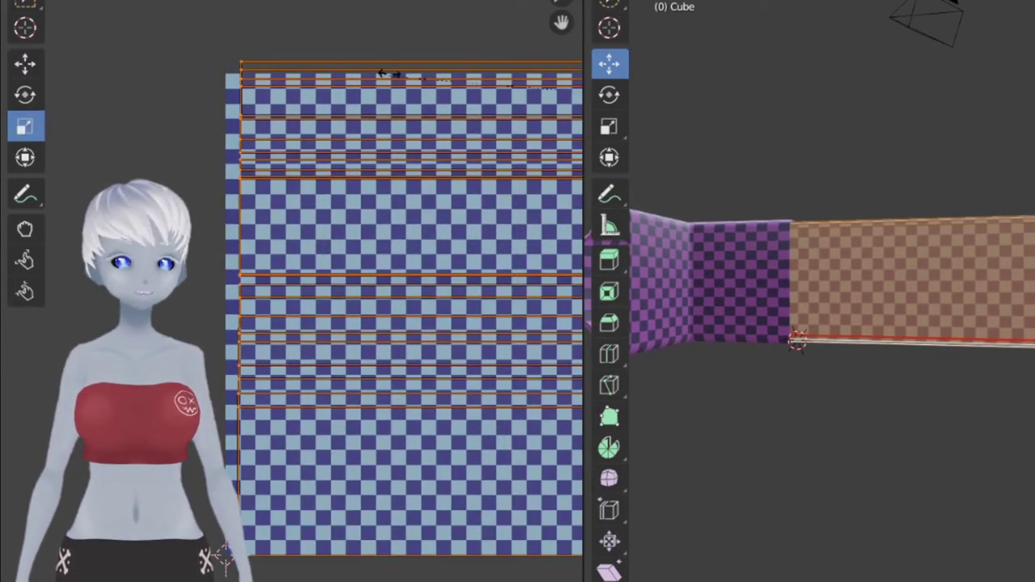
{"action": "key", "text": "ctrl+z"}
{"action": "key", "text": "ctrl+z"}
{"action": "key", "text": "ctrl+z"}
{"action": "key", "text": "ctrl+z"}
{"action": "key", "text": "ctrl+z"}
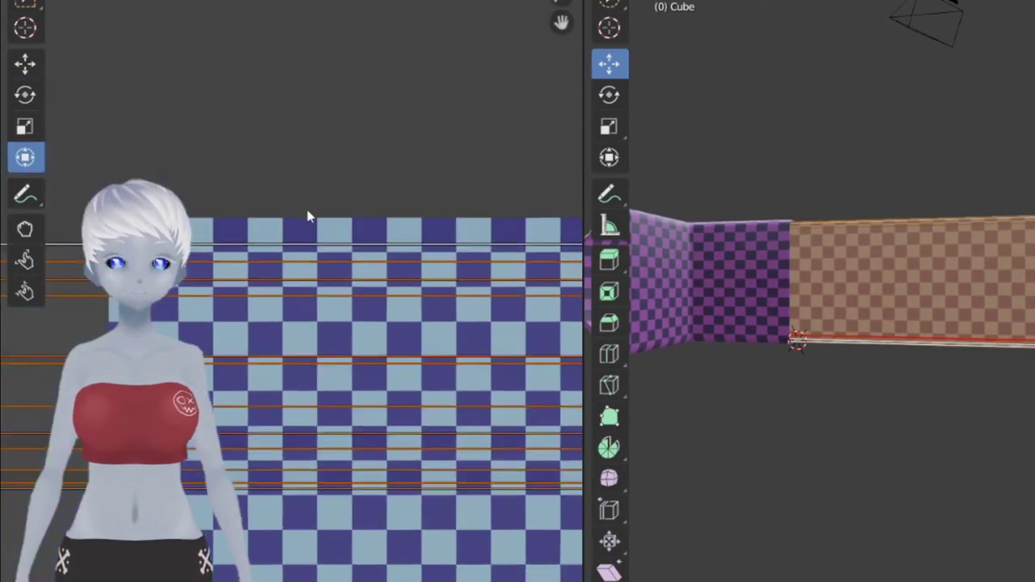
{"action": "key", "text": "ctrl+z"}
{"action": "key", "text": "ctrl+z"}
{"action": "key", "text": "ctrl+z"}
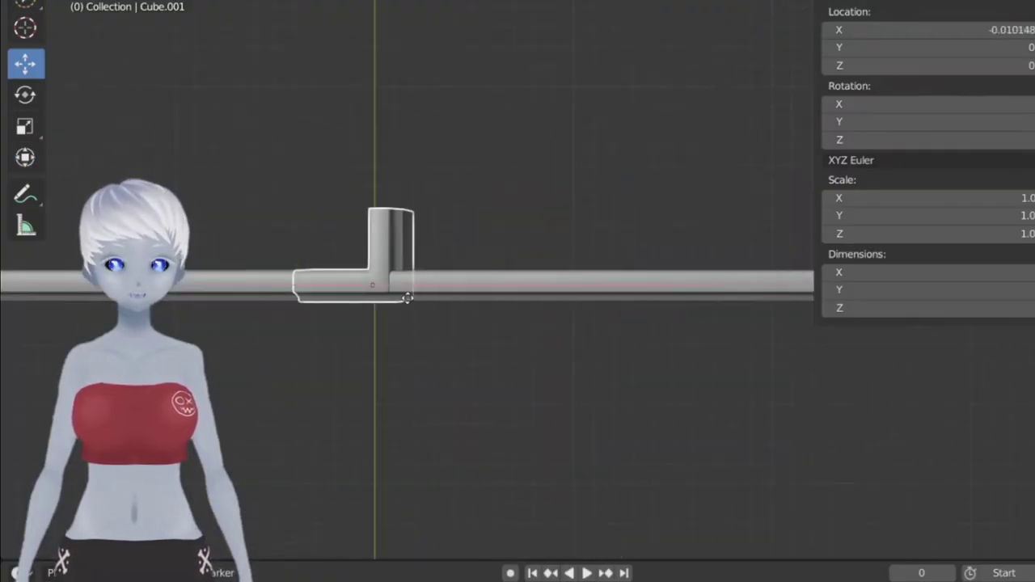
Move the corner piece's origin about 0.124 m along the Y axis in top view.
{"action": "right_click", "coordinate": [261, 233]}
{"action": "left_click", "coordinate": [485, 316]}
{"action": "key", "text": "KP_7"}
{"action": "left_click_drag", "start_coordinate": [485, 324], "coordinate": [501, 243]}
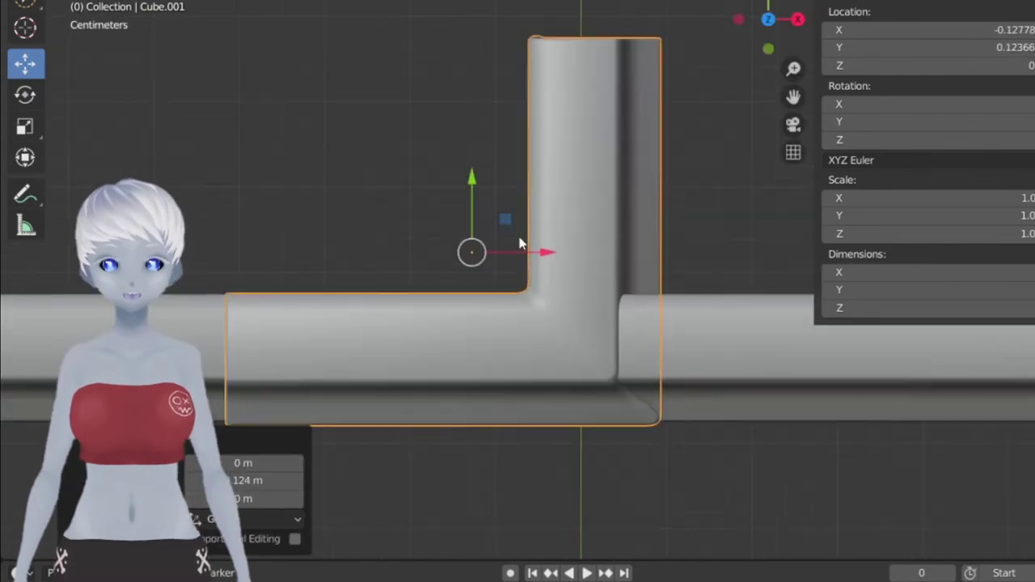
{"action": "scroll", "coordinate": [519, 51], "scroll_direction": "up", "scroll_amount": 3}
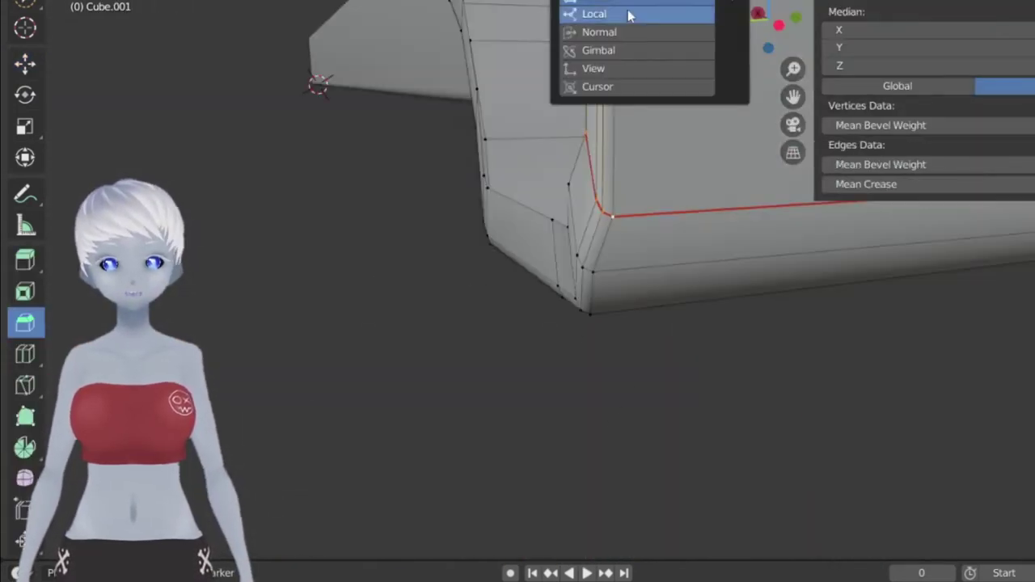
Activate the Move tool for the corner piece's mesh, and apply all transforms to the long bar.
{"action": "key", "text": "shift+space"}
{"action": "key", "text": "g"}
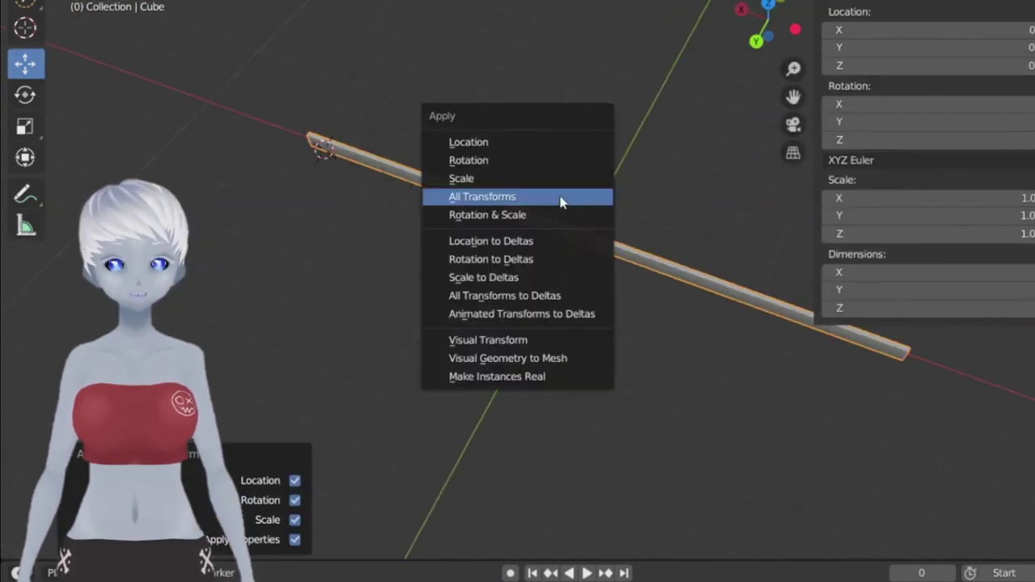
{"action": "left_click", "coordinate": [560, 197]}
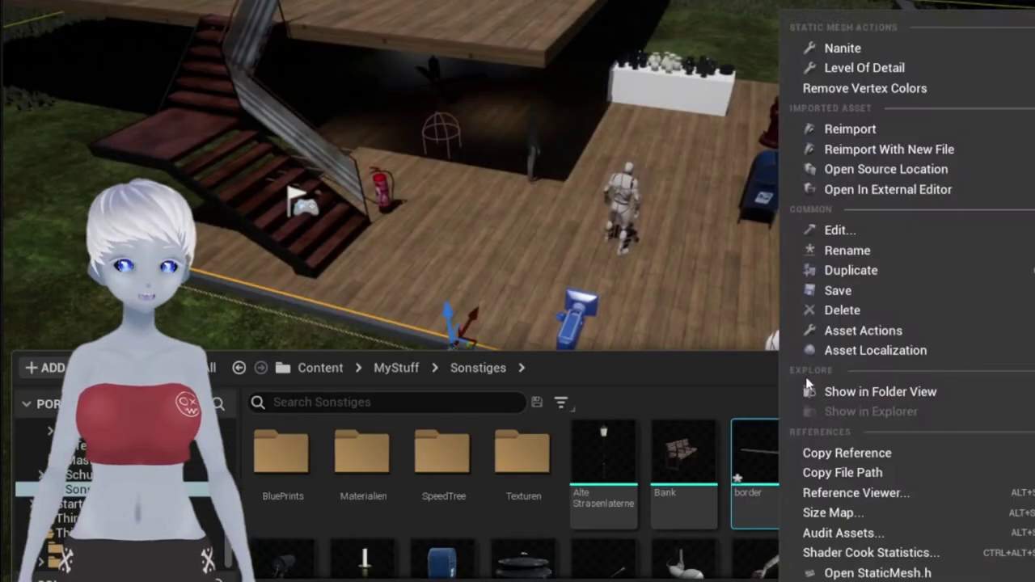
Switch to Unreal Engine, reimport the border static mesh, and open the Materialien folder in Sonstiges.
{"action": "left_click", "coordinate": [850, 126]}
{"action": "left_click", "coordinate": [975, 412]}
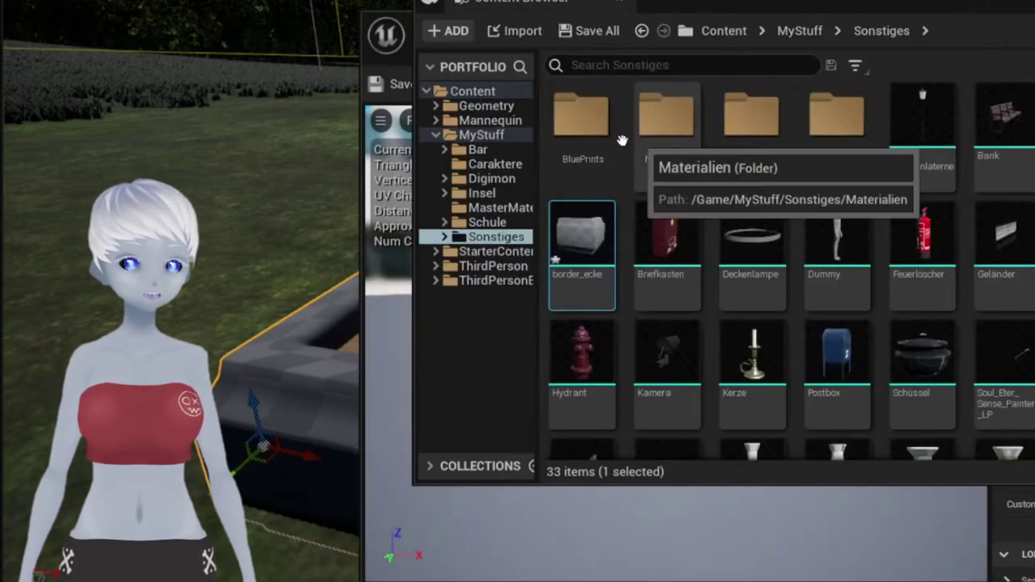
{"action": "double_click", "coordinate": [638, 122]}
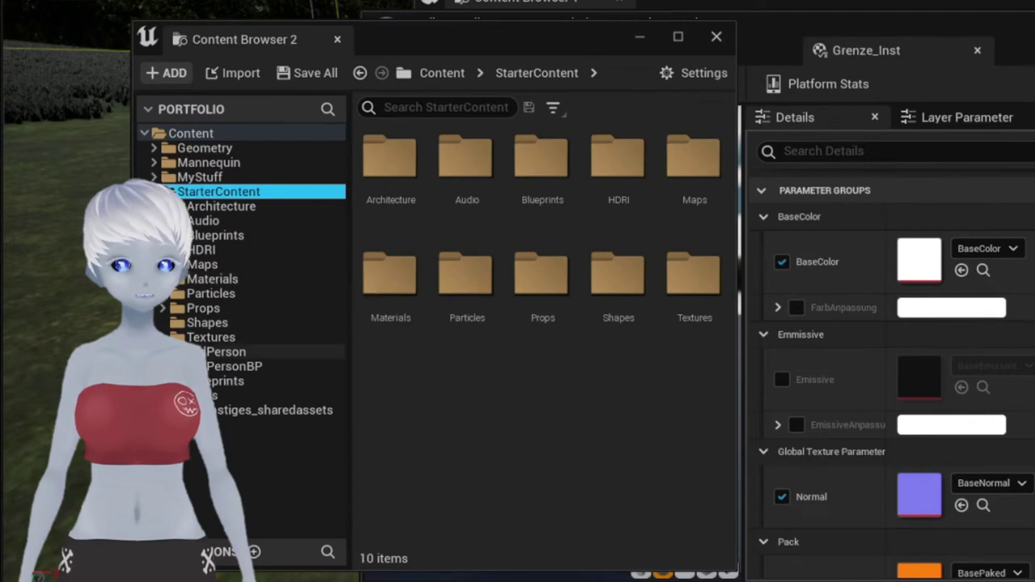
Try normal textures from StarterContent/Textures, including T_Ground_Gravel_N, on Grenze_Inst and preview the material on a cube.
{"action": "left_click", "coordinate": [211, 337]}
{"action": "scroll", "coordinate": [618, 390], "scroll_direction": "down", "scroll_amount": 5}
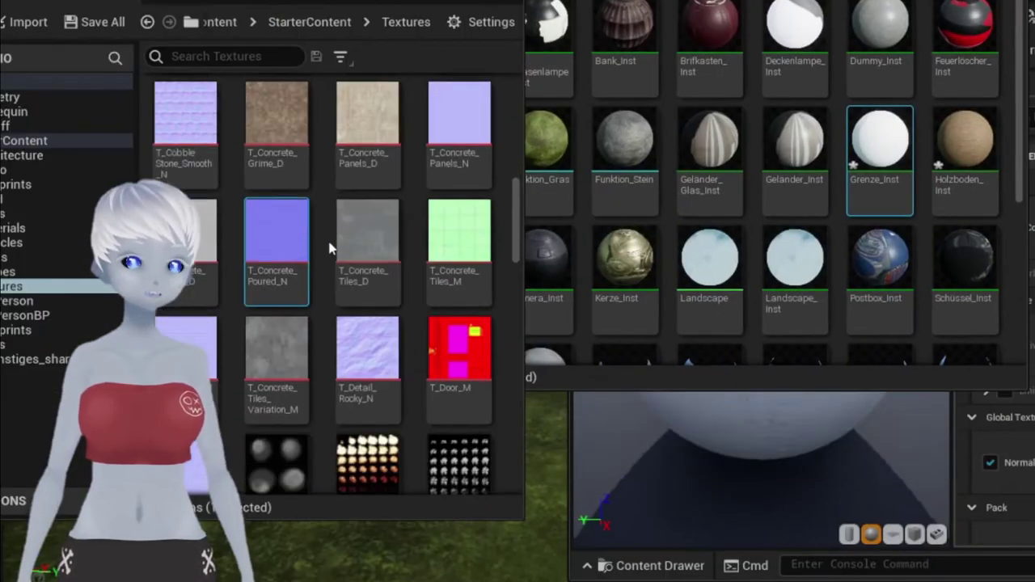
{"action": "scroll", "coordinate": [329, 248], "scroll_direction": "down", "scroll_amount": 8}
{"action": "scroll", "coordinate": [329, 249], "scroll_direction": "down", "scroll_amount": 10}
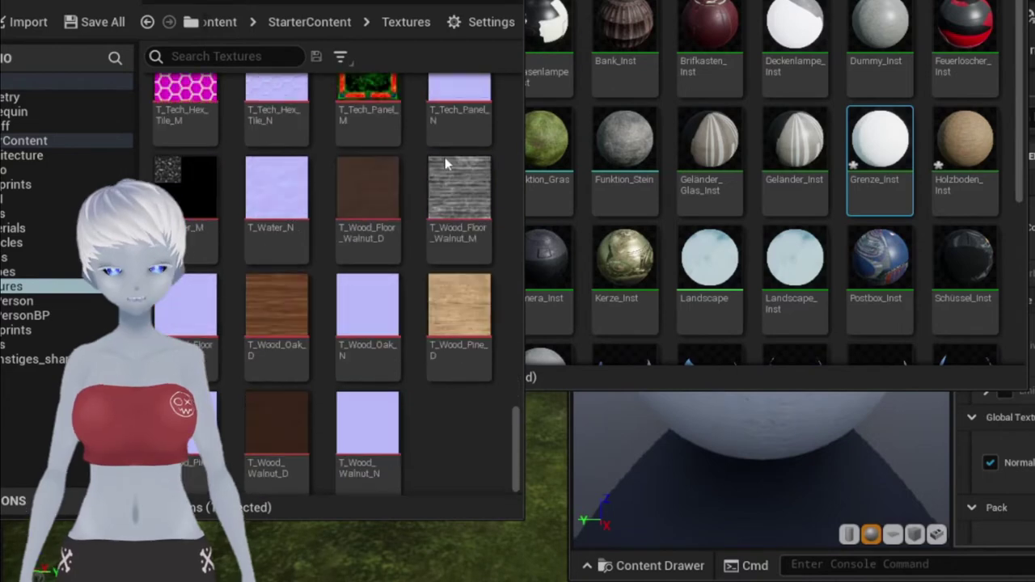
{"action": "scroll", "coordinate": [393, 395], "scroll_direction": "up", "scroll_amount": 8}
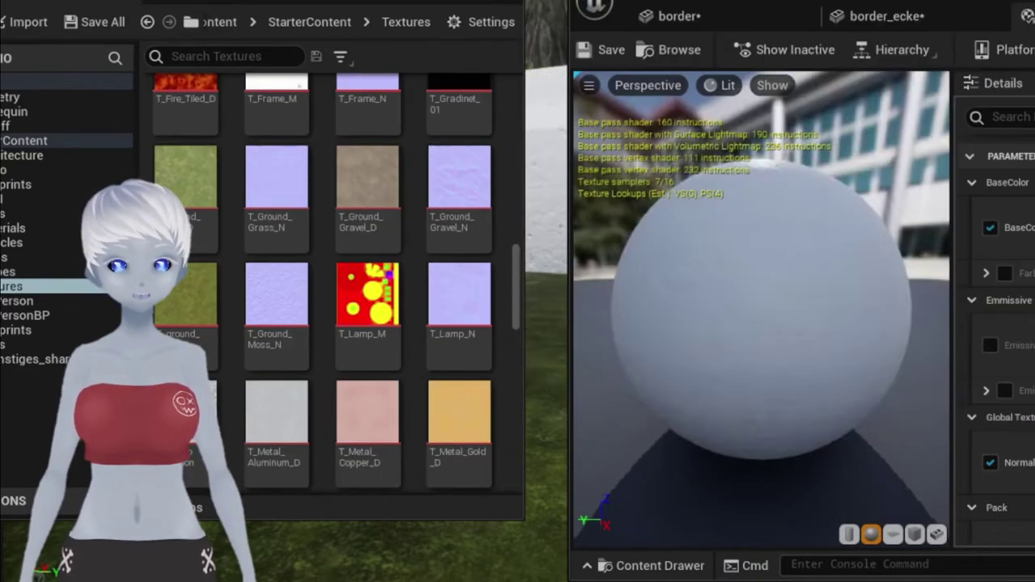
{"action": "left_click", "coordinate": [914, 534]}
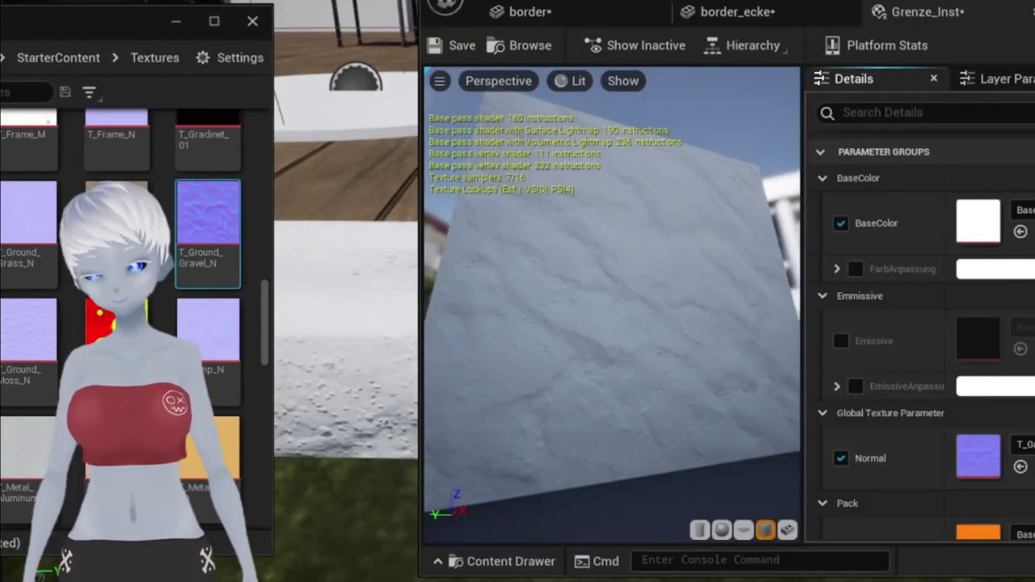
{"action": "left_click_drag", "start_coordinate": [966, 245], "coordinate": [979, 224]}
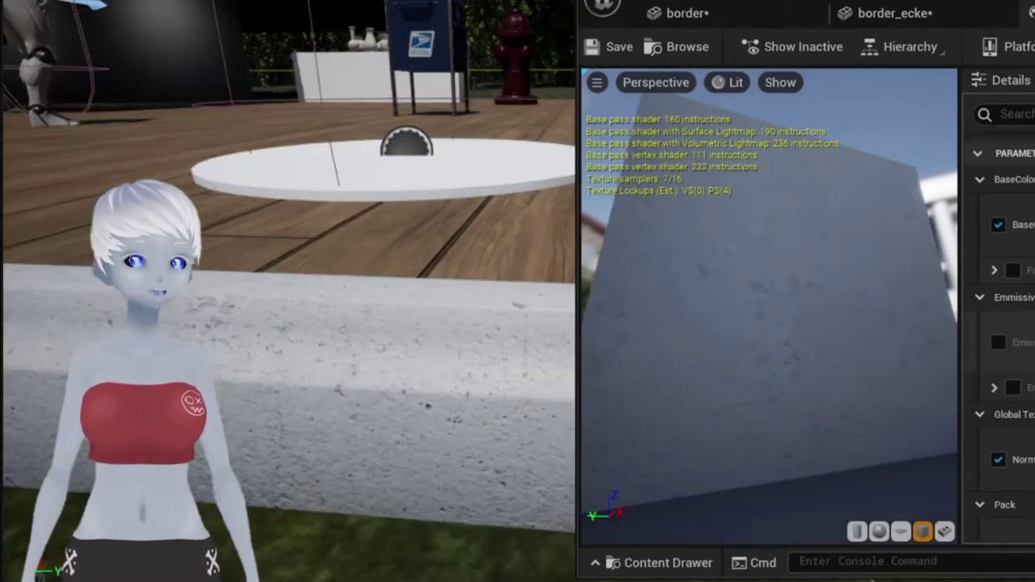
{"action": "scroll", "coordinate": [999, 340], "scroll_direction": "down", "scroll_amount": 3}
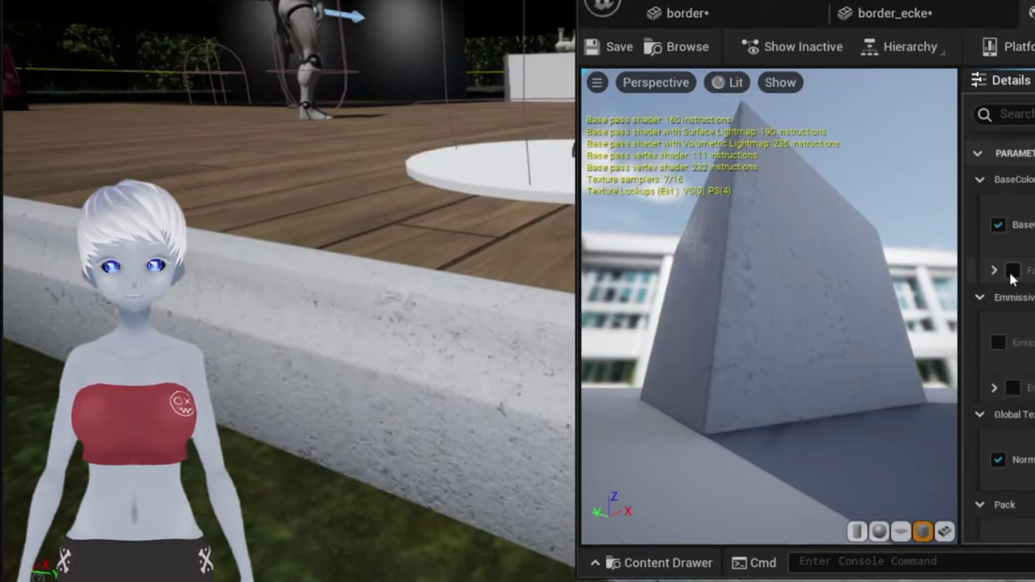
Enable FarbAnpassung in Grenze_Inst and set it to a dark grey tint.
{"action": "left_click", "coordinate": [1003, 270]}
{"action": "left_click_drag", "start_coordinate": [865, 325], "coordinate": [900, 312]}
{"action": "left_click", "coordinate": [355, 186]}
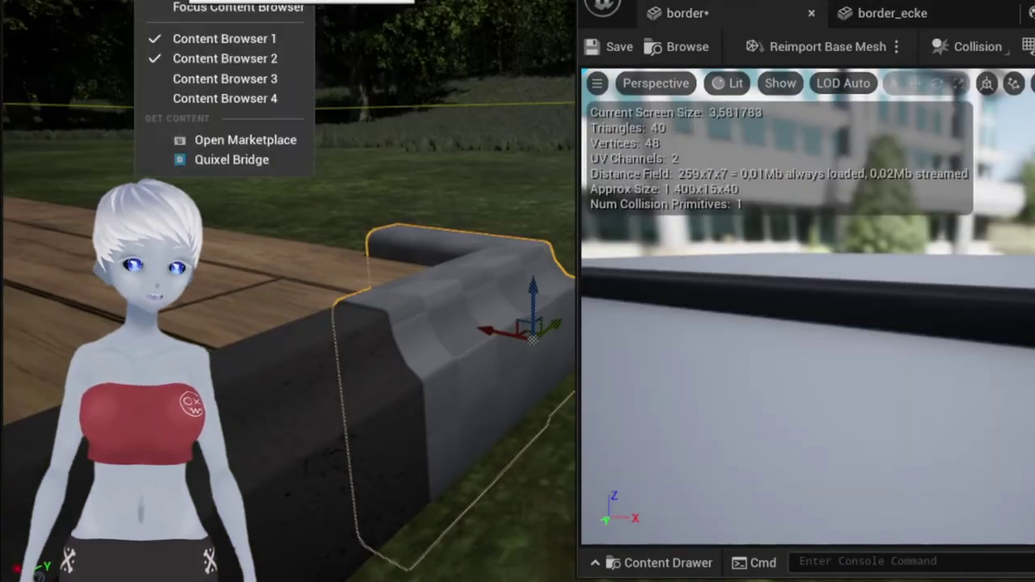
Name the scalar parameter in the Master_Opaque material MetalAnpassung with a default value of 0,0, and save the material.
{"action": "left_click", "coordinate": [240, 40]}
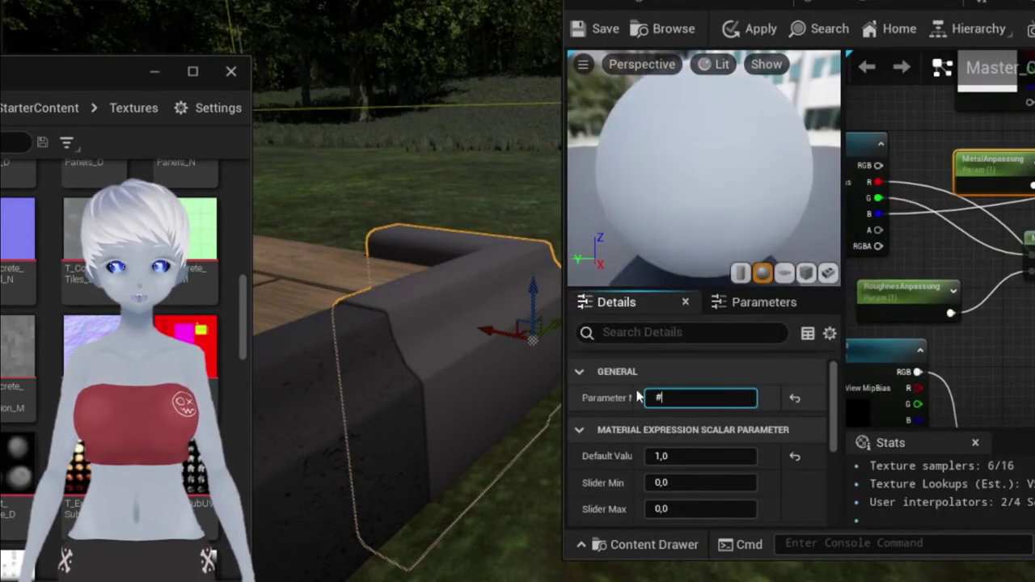
{"action": "type", "text": "MetalAnpassung"}
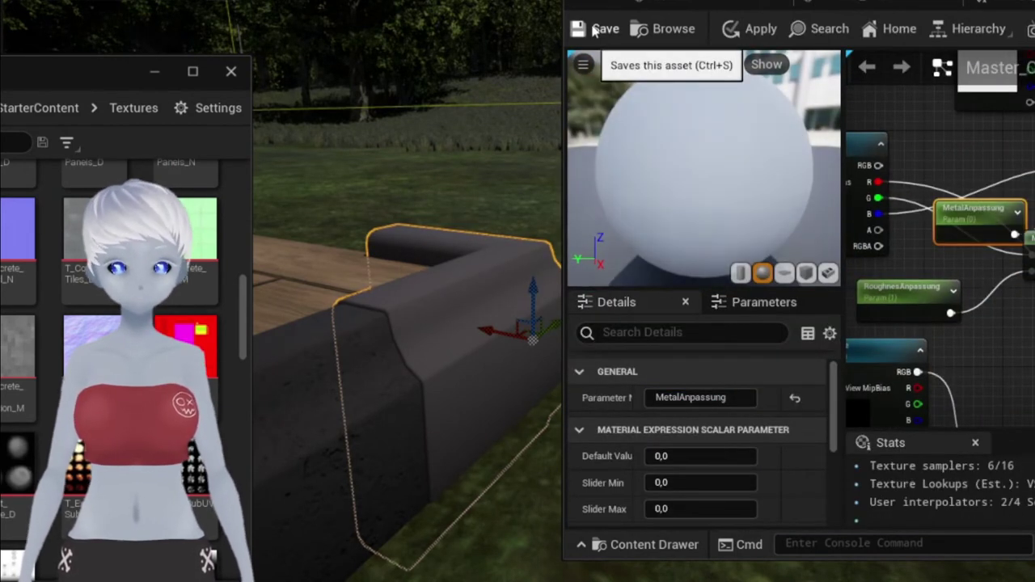
{"action": "left_click", "coordinate": [599, 29]}
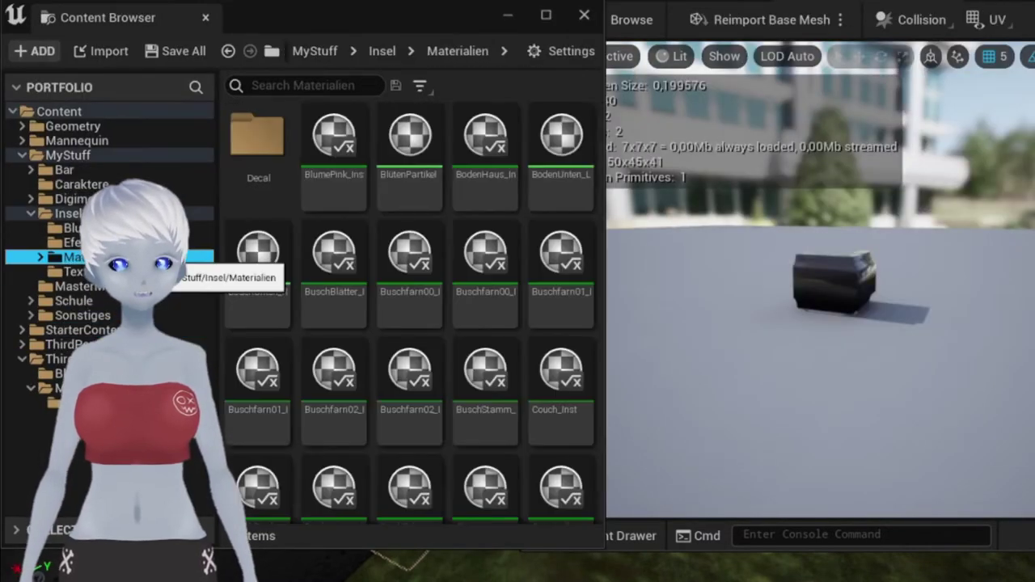
Apply the Master_Opaque changes and transfer Metal_Inst from the Insel materials to the Sonstiges folder.
{"action": "scroll", "coordinate": [434, 233], "scroll_direction": "down", "scroll_amount": 10}
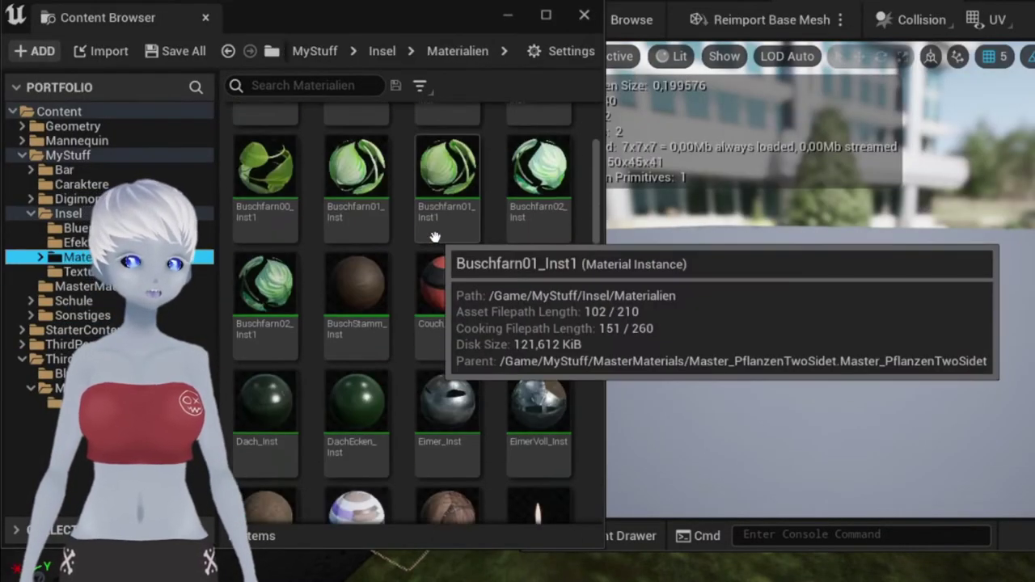
{"action": "double_click", "coordinate": [265, 404]}
{"action": "left_click", "coordinate": [853, 20]}
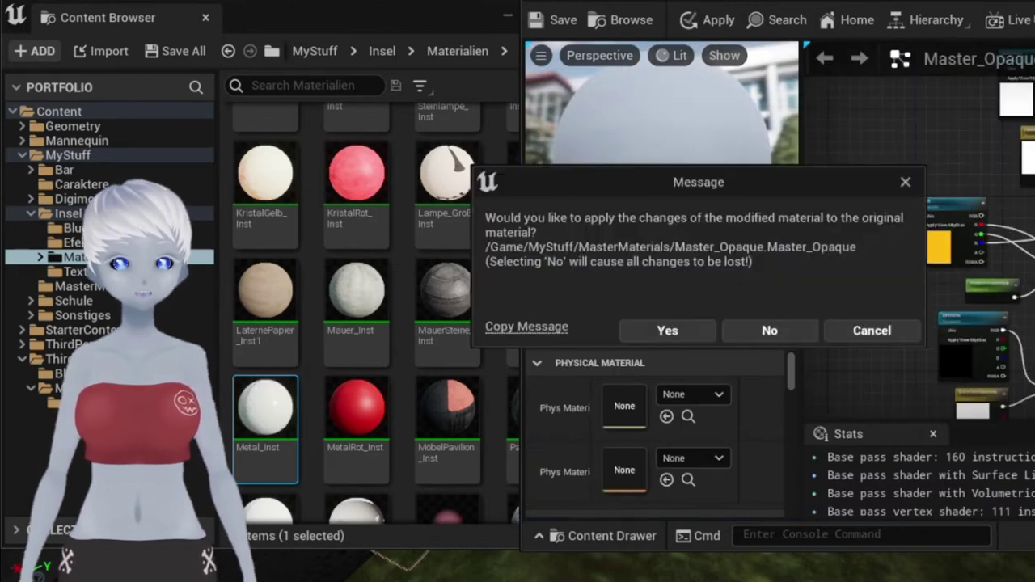
{"action": "left_click", "coordinate": [665, 330]}
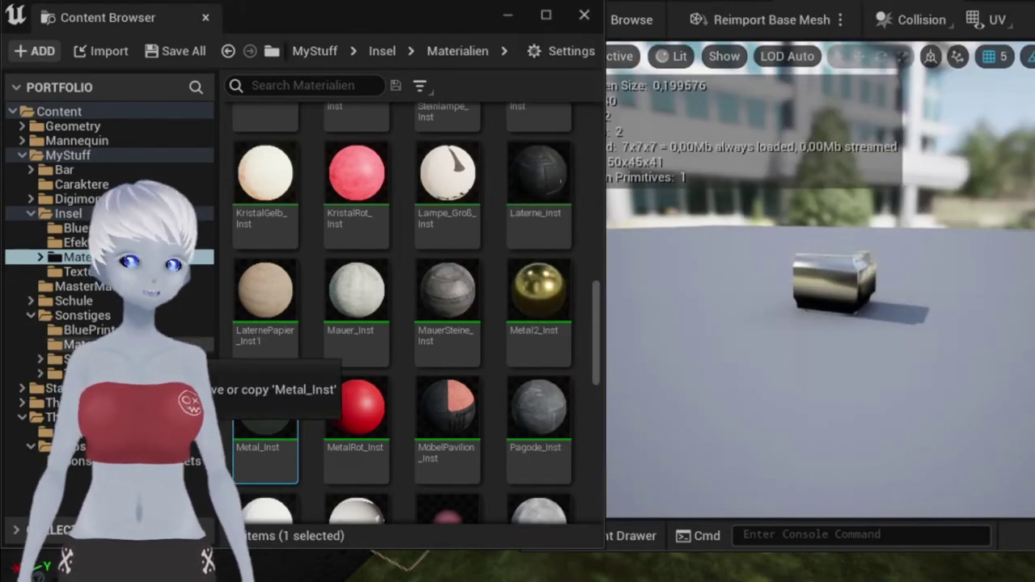
{"action": "left_click_drag", "start_coordinate": [202, 384], "coordinate": [389, 242]}
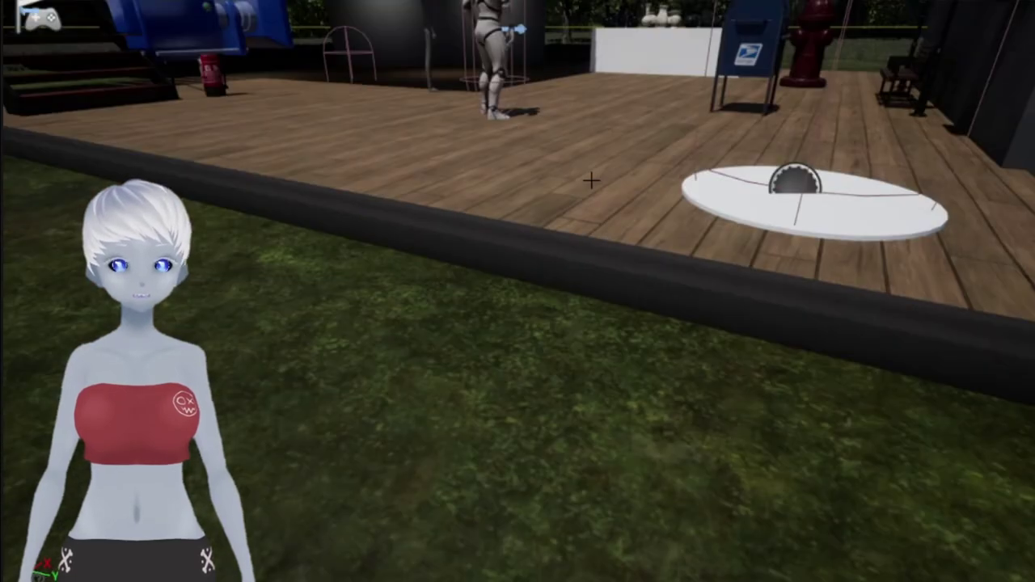
Position the border bars and corner pieces along the edges of the wooden floor.
{"action": "key", "text": "Escape"}
{"action": "key", "text": "f"}
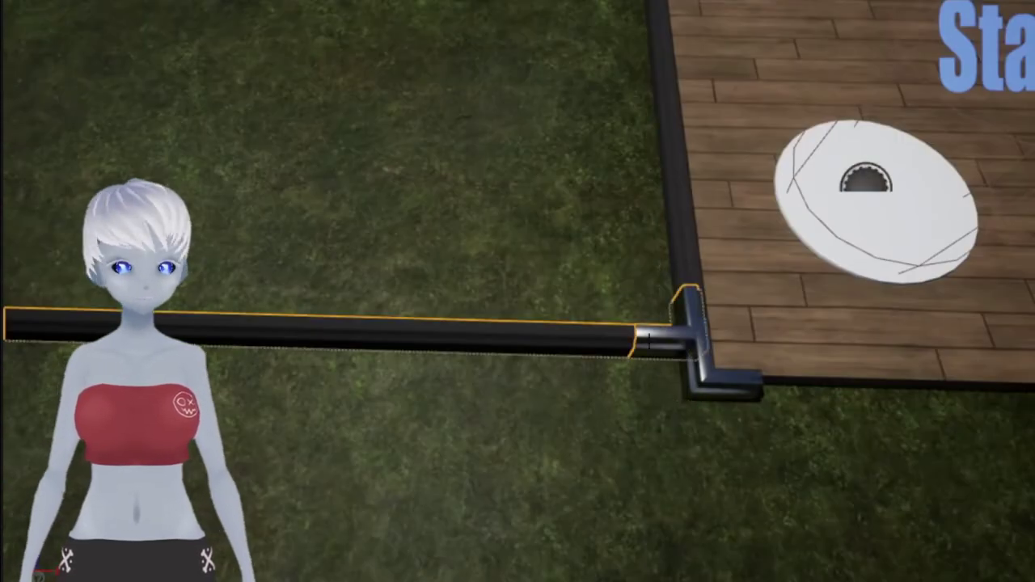
{"action": "right_click_drag", "start_coordinate": [936, 451], "coordinate": [936, 451]}
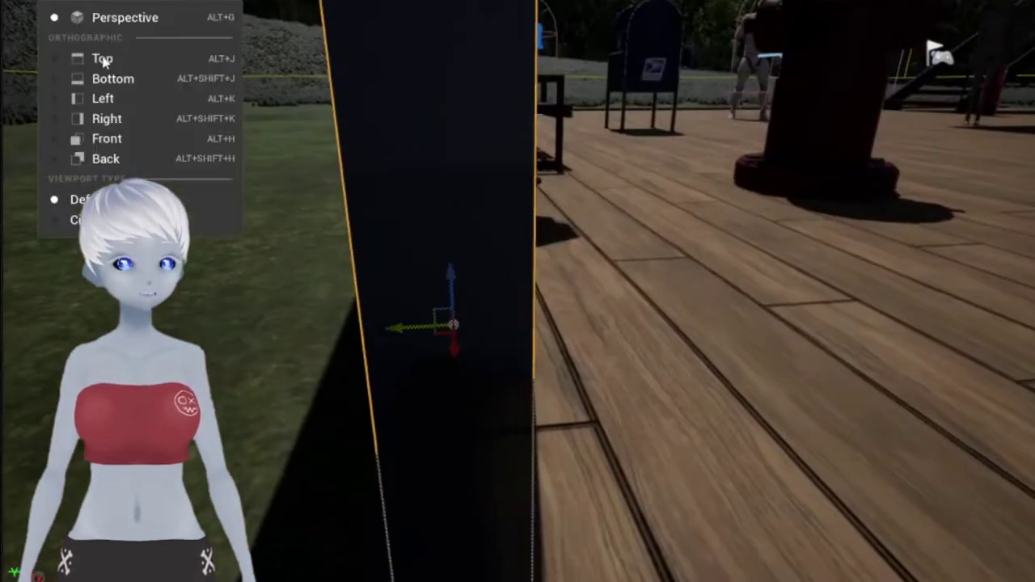
{"action": "right_click_drag", "start_coordinate": [936, 451], "coordinate": [936, 451]}
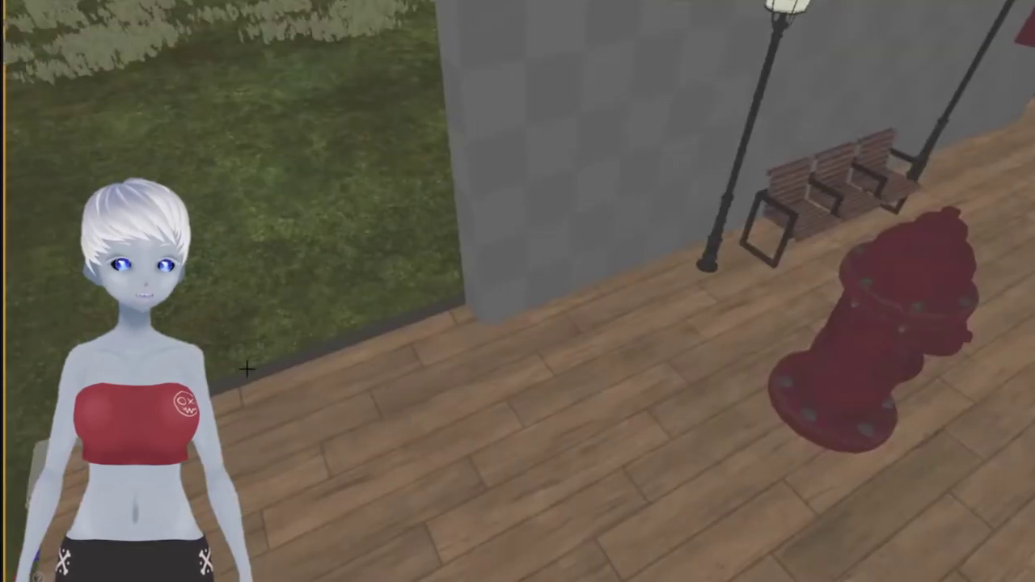
{"action": "right_click_drag", "start_coordinate": [602, 321], "coordinate": [173, 311]}
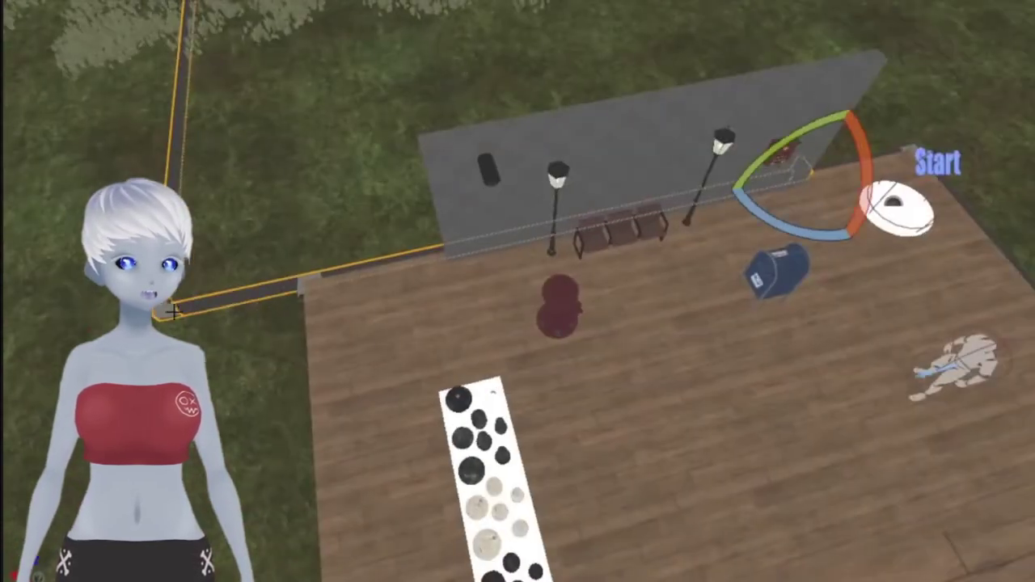
Move the building with its walls and props across the grass, and select the third-person character.
{"action": "right_click_drag", "start_coordinate": [448, 218], "coordinate": [447, 267]}
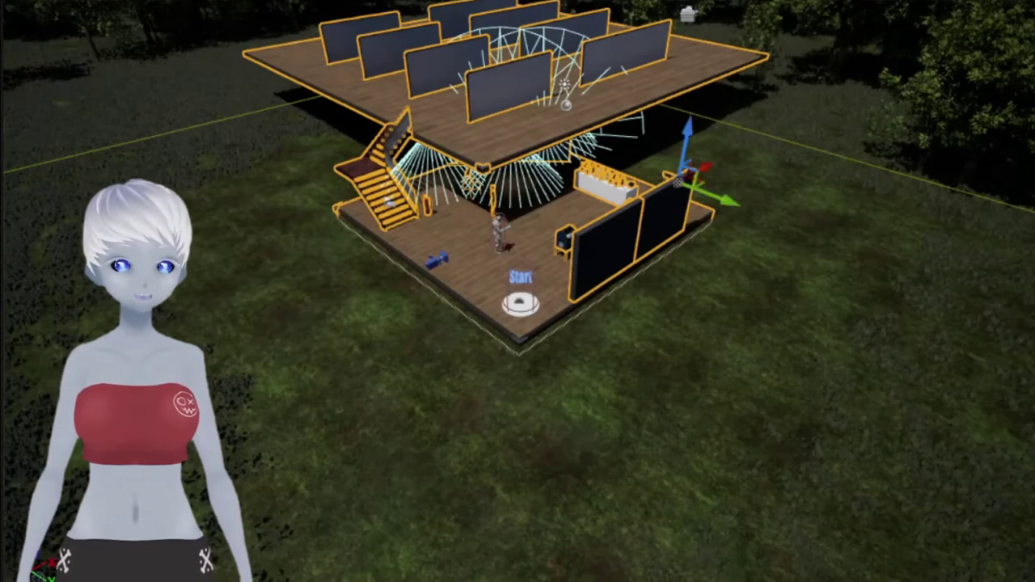
{"action": "left_click", "coordinate": [443, 252]}
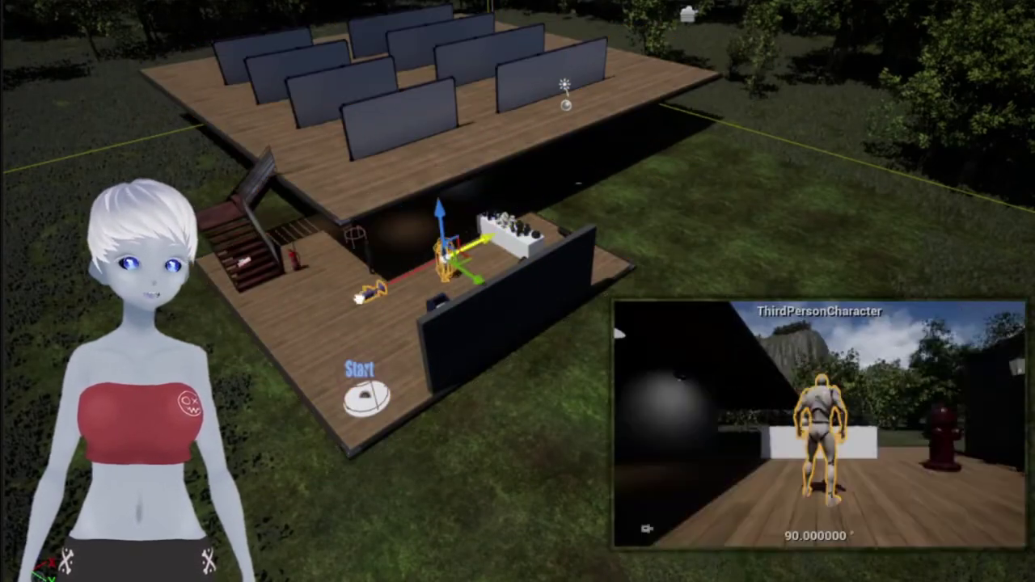